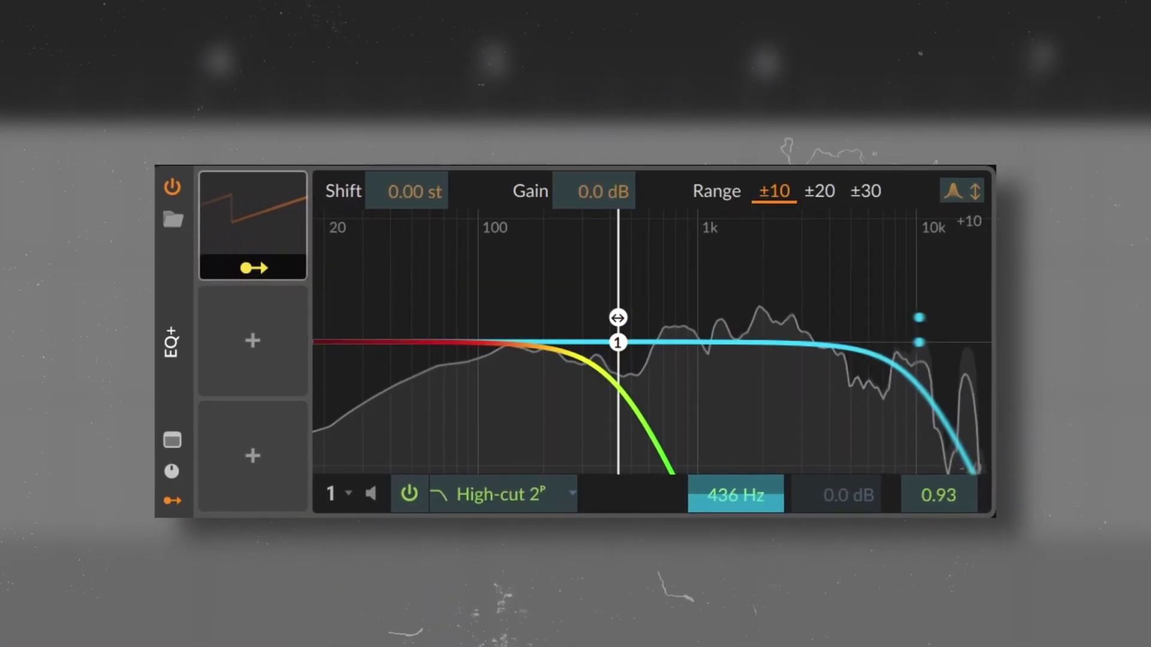
- Modulate the frequency of the high-cut band in the EQ+ device
{"action": "left_click_drag", "start_coordinate": [619, 342], "coordinate": [617, 312]}
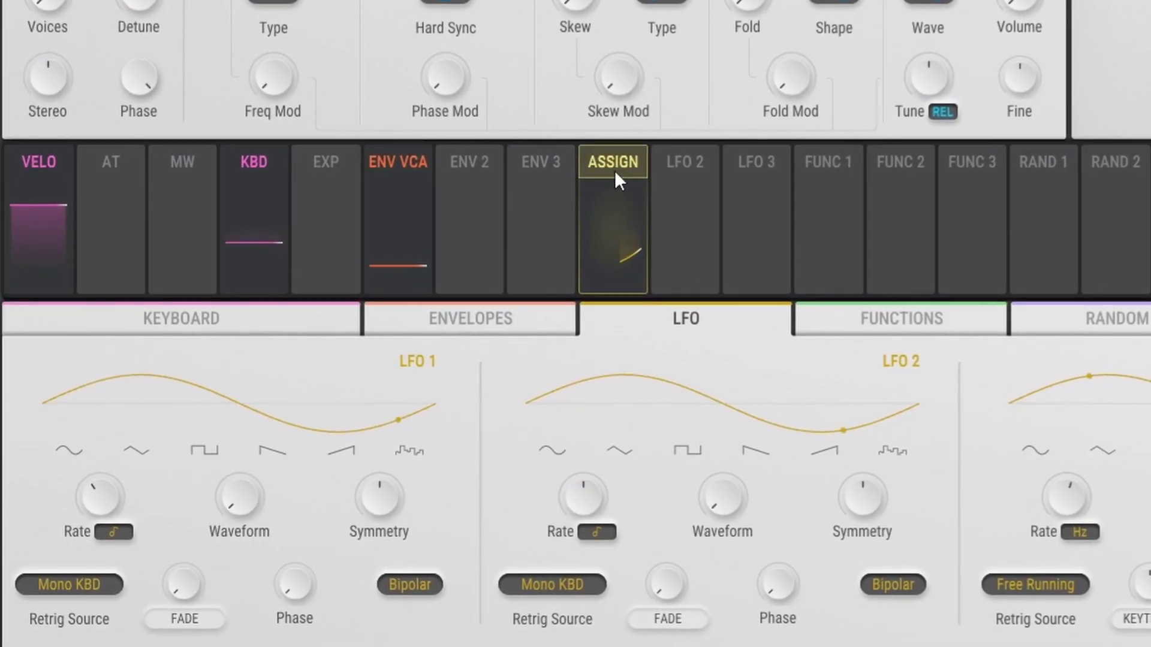
- Route LFO 1 to a synth parameter in Pigments
{"action": "left_click_drag", "start_coordinate": [613, 170], "coordinate": [796, 193]}
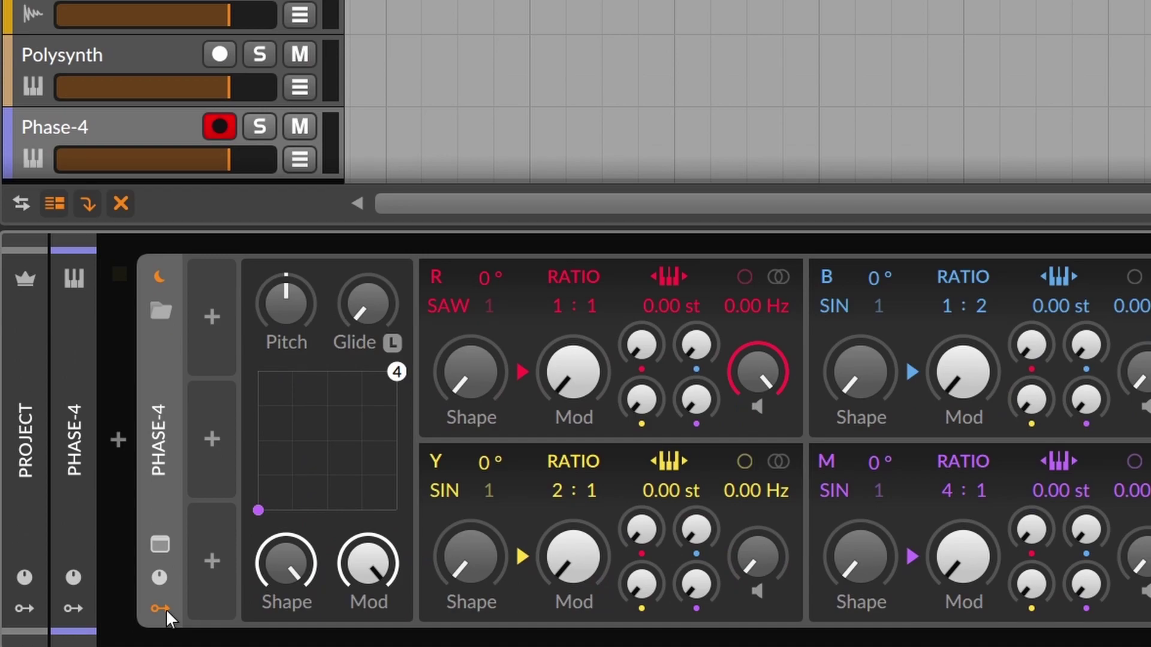
- Add an LFO modulator to the first empty modulator slot of the Phase-4 device
{"action": "left_click", "coordinate": [212, 318]}
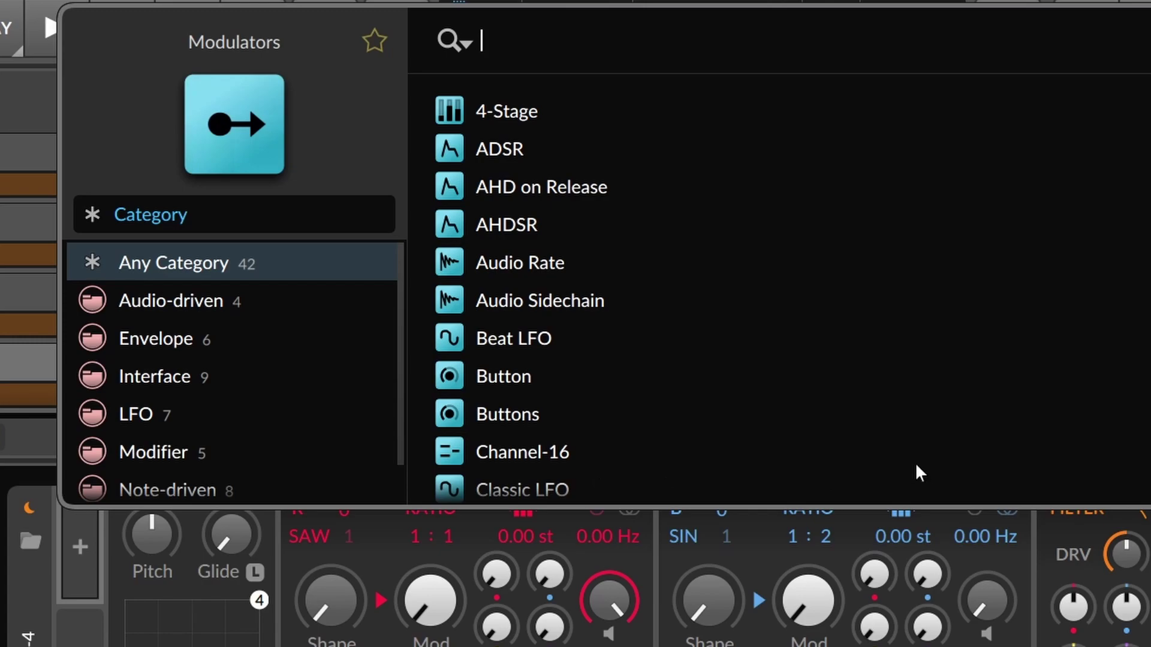
{"action": "scroll", "coordinate": [497, 161], "scroll_direction": "down", "scroll_amount": 4}
{"action": "double_click", "coordinate": [497, 161]}
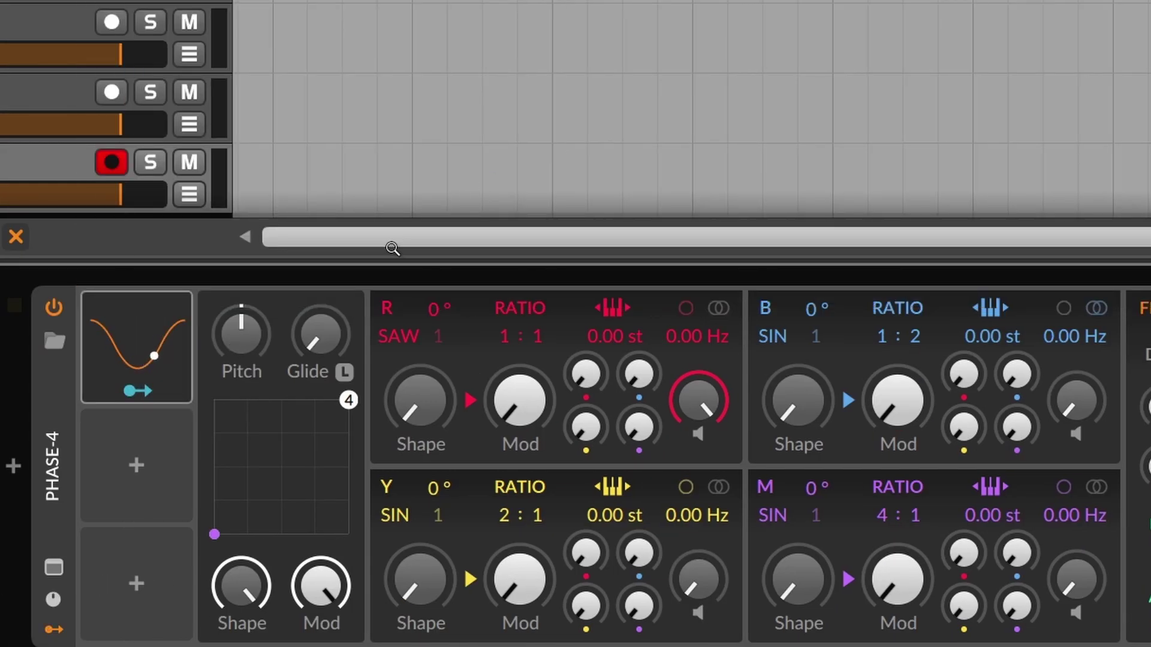
- Map the LFO to the Mod amount of Phase-4's red oscillator and raise that Mod amount to about halfway
{"action": "left_click", "coordinate": [138, 391]}
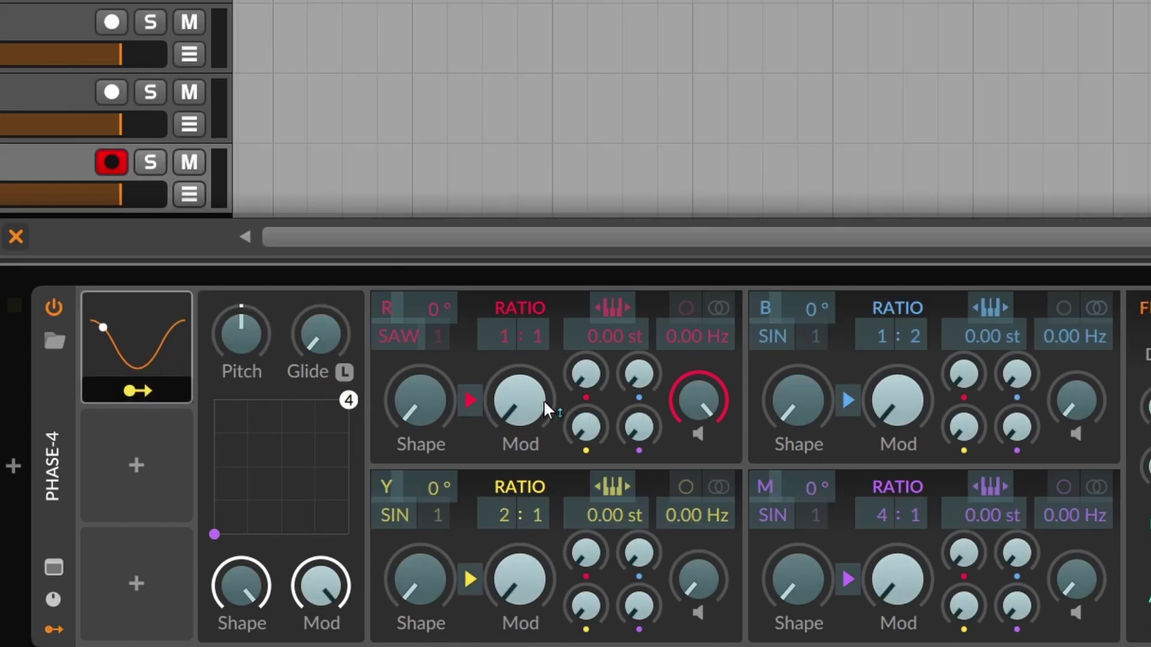
{"action": "left_click_drag", "start_coordinate": [520, 401], "coordinate": [520, 350]}
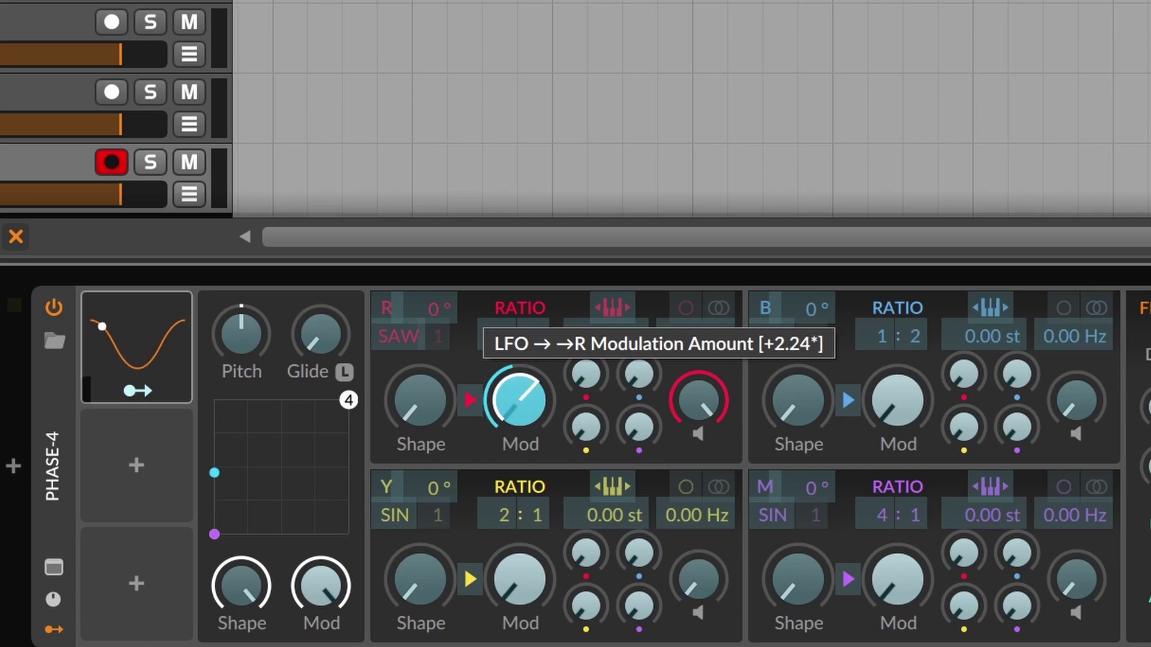
{"action": "left_click_drag", "start_coordinate": [520, 400], "coordinate": [520, 351]}
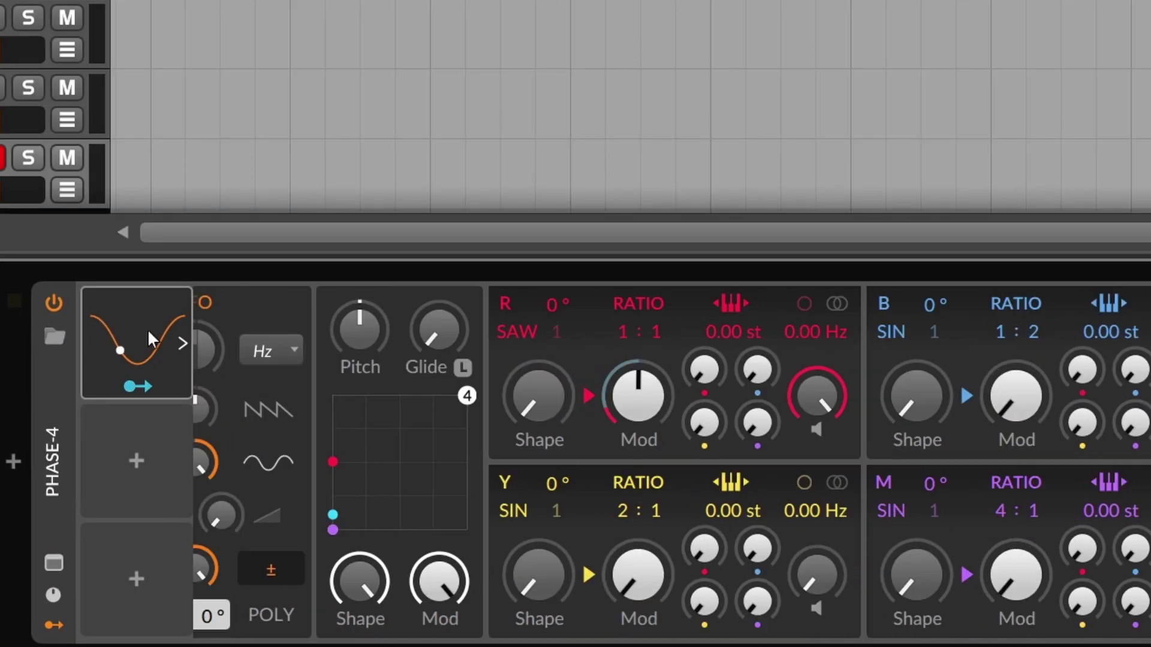
- Open the LFO modulator's settings on the Phase-4 and toggle its bipolar mode
{"action": "left_click", "coordinate": [148, 329]}
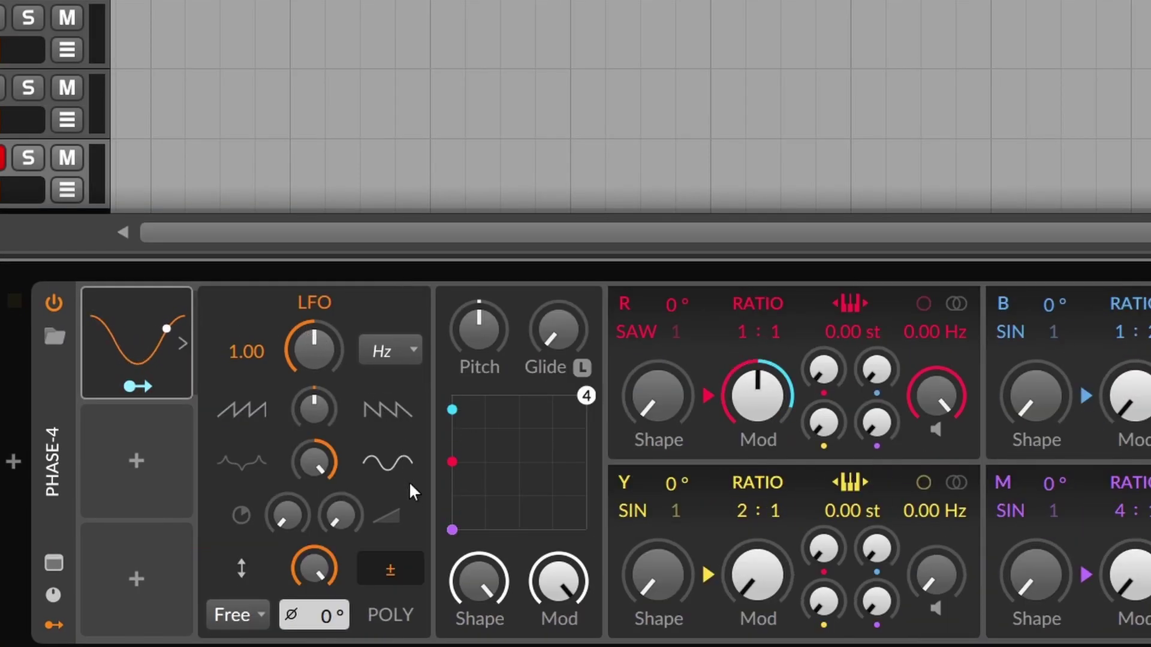
{"action": "left_click", "coordinate": [385, 573]}
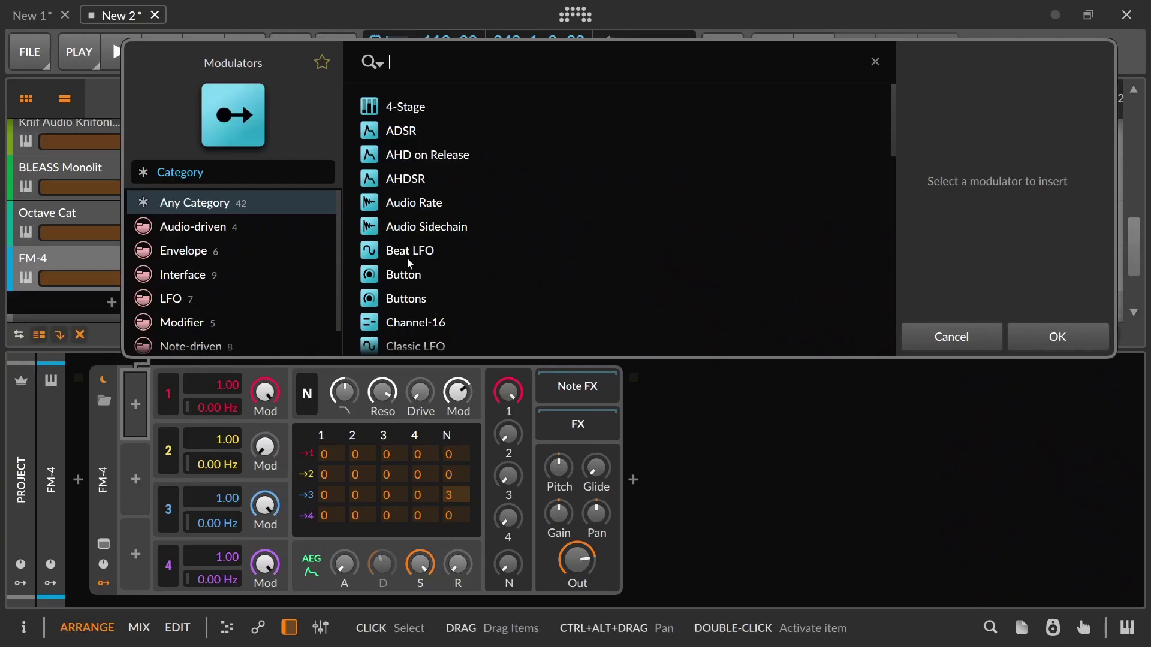
{"action": "key", "text": "Return"}
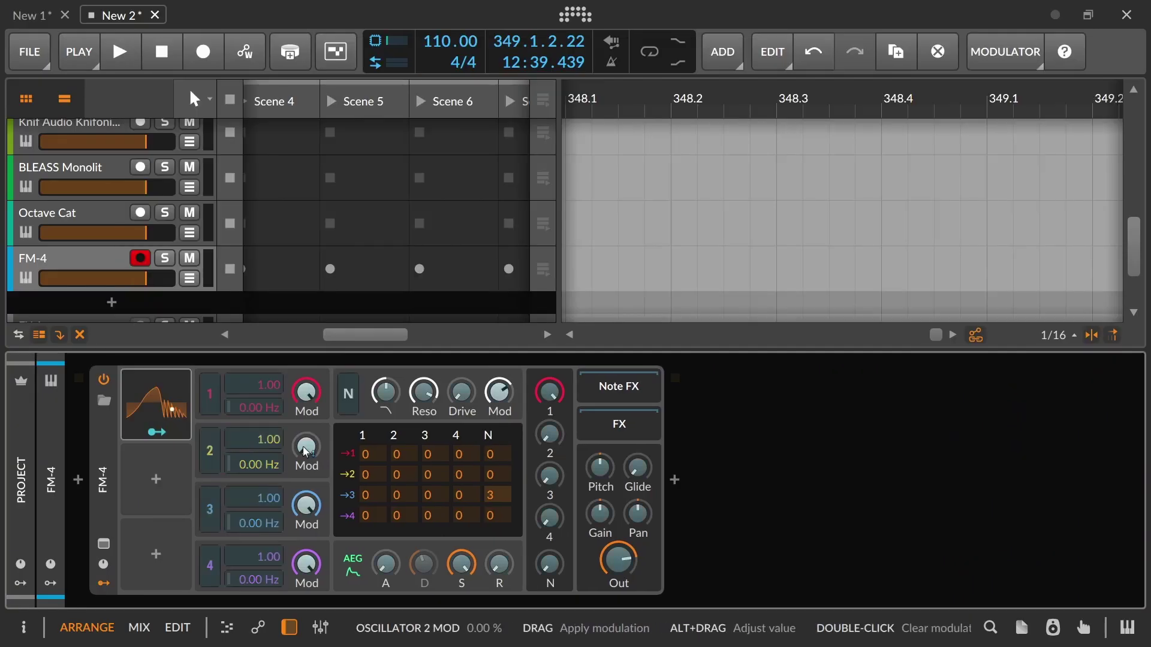
- Set the FM-4 matrix amounts feeding operator 1 to 173 from operator 2 and 118 from operator 3
{"action": "left_click_drag", "start_coordinate": [413, 413], "coordinate": [413, 282]}
{"action": "left_click_drag", "start_coordinate": [433, 455], "coordinate": [432, 339]}
- Insert a modulator into the second slot of the FM-4 device, clearing the stray search text in the browser
{"action": "left_click", "coordinate": [156, 480]}
{"action": "type", "text": "AAAAAAAAAAAAA"}
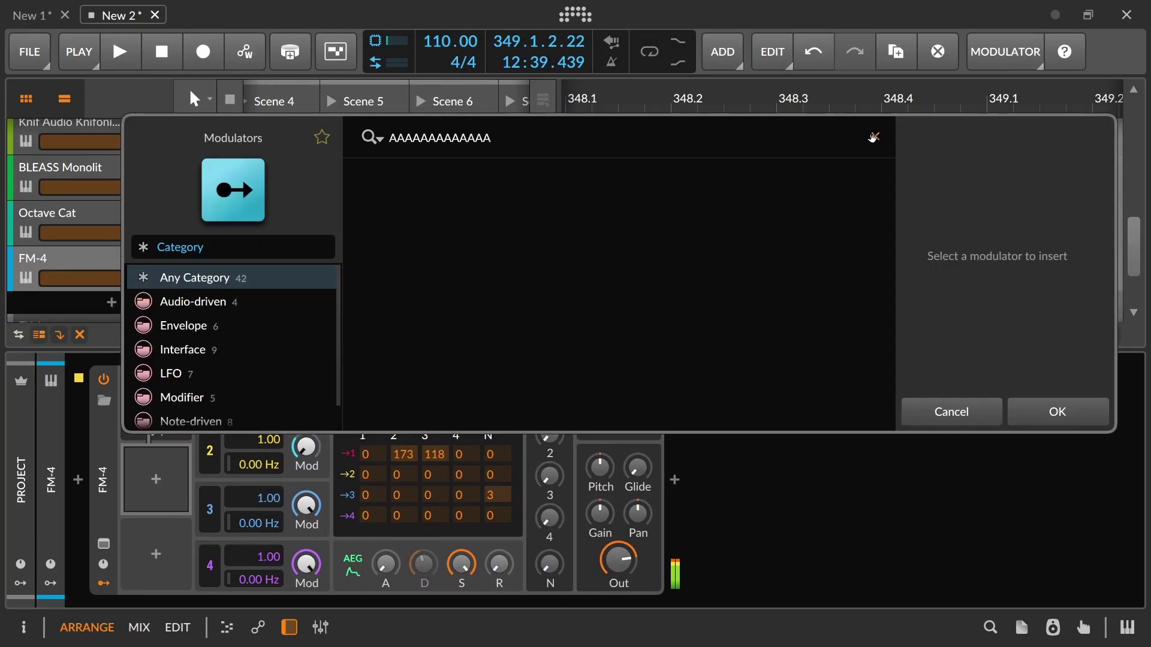
{"action": "key", "text": "BackSpace"}
{"action": "key", "text": "BackSpace"}
{"action": "key", "text": "BackSpace"}
{"action": "key", "text": "BackSpace"}
{"action": "key", "text": "BackSpace"}
{"action": "key", "text": "BackSpace"}
{"action": "key", "text": "BackSpace"}
{"action": "key", "text": "BackSpace"}
{"action": "key", "text": "BackSpace"}
{"action": "key", "text": "BackSpace"}
{"action": "key", "text": "BackSpace"}
{"action": "key", "text": "BackSpace"}
{"action": "key", "text": "BackSpace"}
{"action": "double_click", "coordinate": [389, 335]}
{"action": "left_click", "coordinate": [183, 496]}
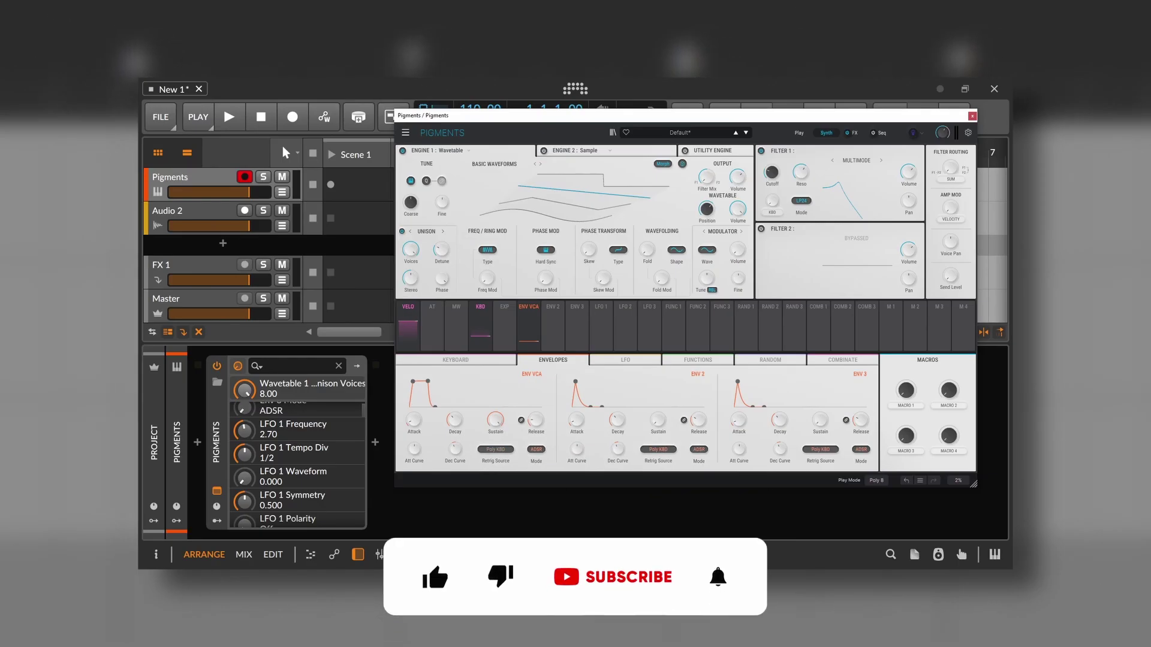
- Select LFO 1 as the modulation source in the Pigments plug-in
{"action": "left_click", "coordinate": [595, 310]}
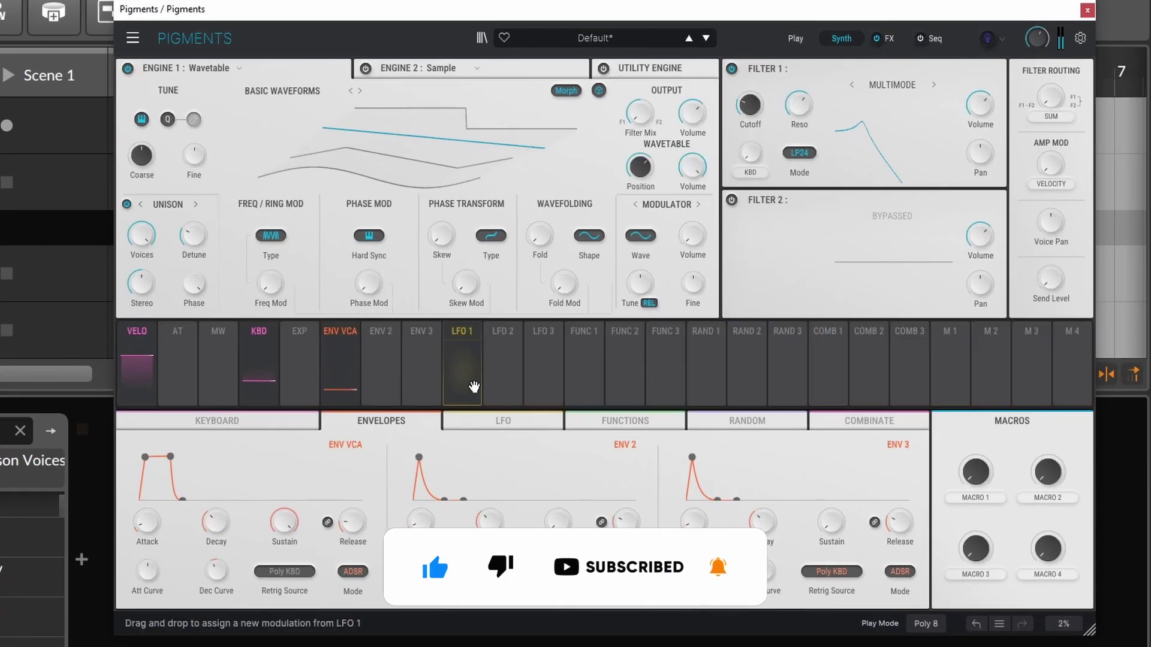
{"action": "left_click", "coordinate": [474, 387]}
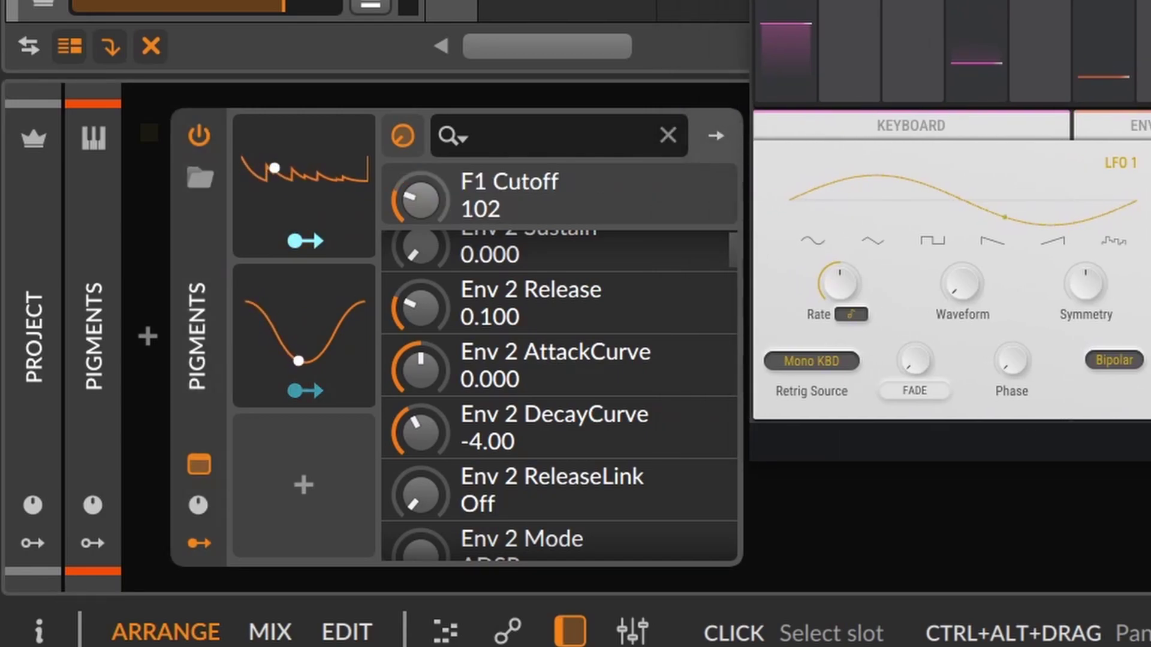
- Map the modulator in the Pigments device's first slot to the F1 Cutoff parameter
{"action": "left_click", "coordinate": [324, 251]}
{"action": "left_click_drag", "start_coordinate": [420, 198], "coordinate": [419, 175]}
{"action": "left_click", "coordinate": [323, 243]}
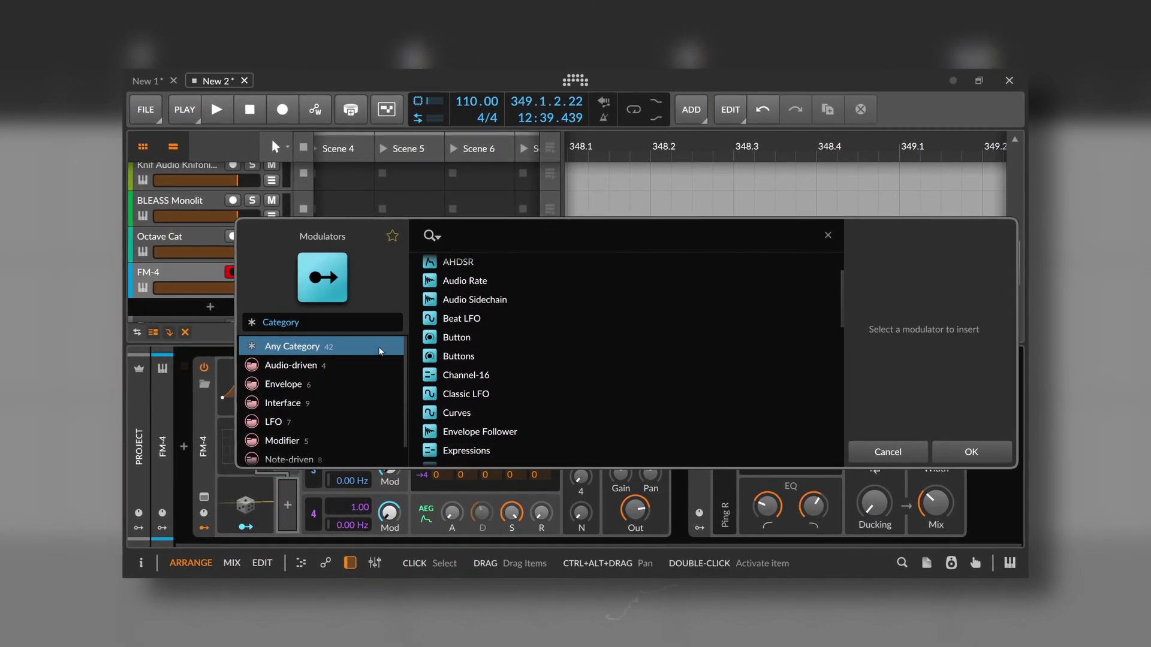
- Browse the modulator categories from Audio-driven through Sequence and insert the Steps modulator into the FM-4
{"action": "left_click", "coordinate": [300, 365]}
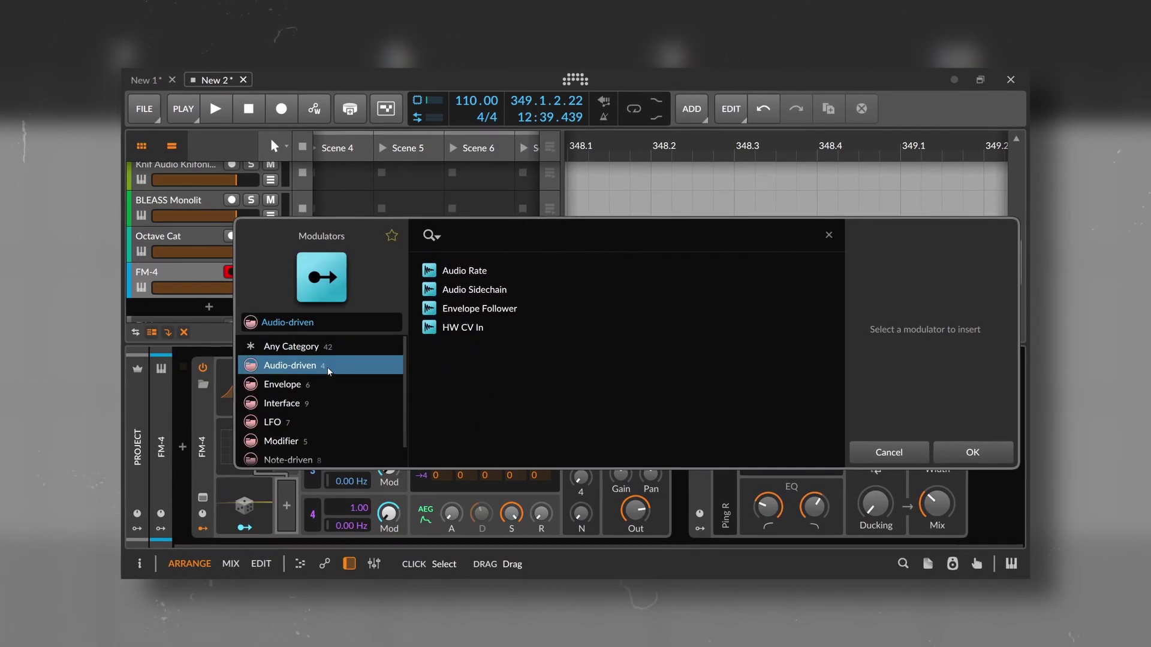
{"action": "left_click", "coordinate": [316, 387]}
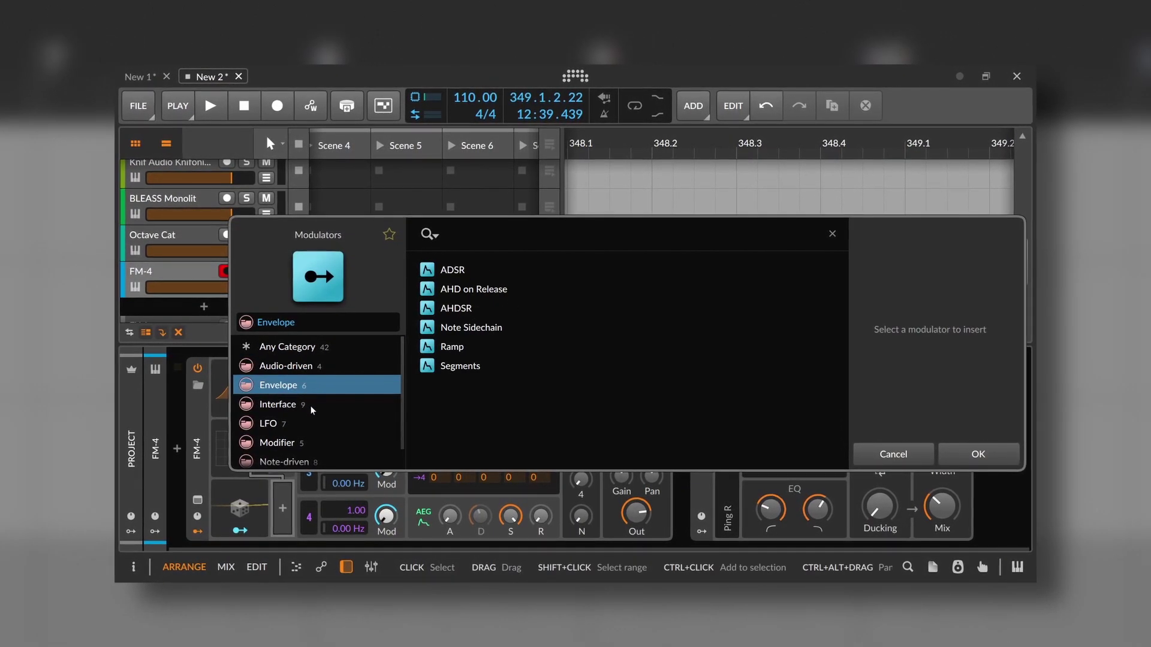
{"action": "left_click", "coordinate": [309, 404]}
{"action": "left_click", "coordinate": [309, 425]}
{"action": "left_click", "coordinate": [302, 443]}
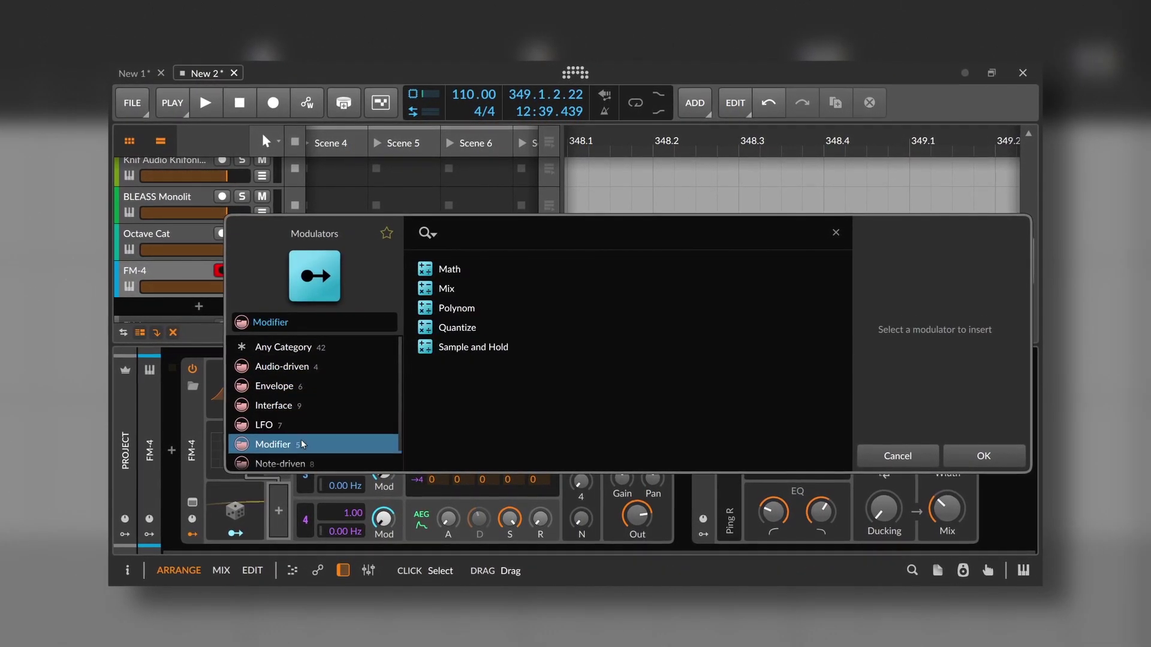
{"action": "scroll", "coordinate": [303, 443], "scroll_direction": "down", "scroll_amount": 1}
{"action": "left_click", "coordinate": [302, 445]}
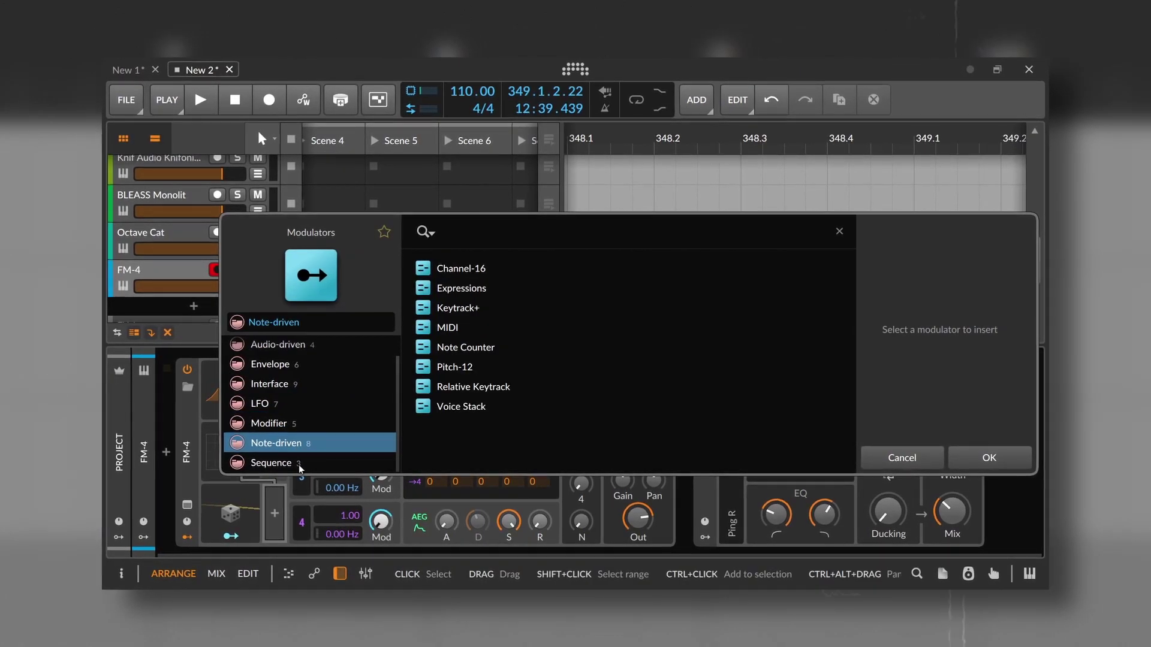
{"action": "left_click", "coordinate": [298, 462]}
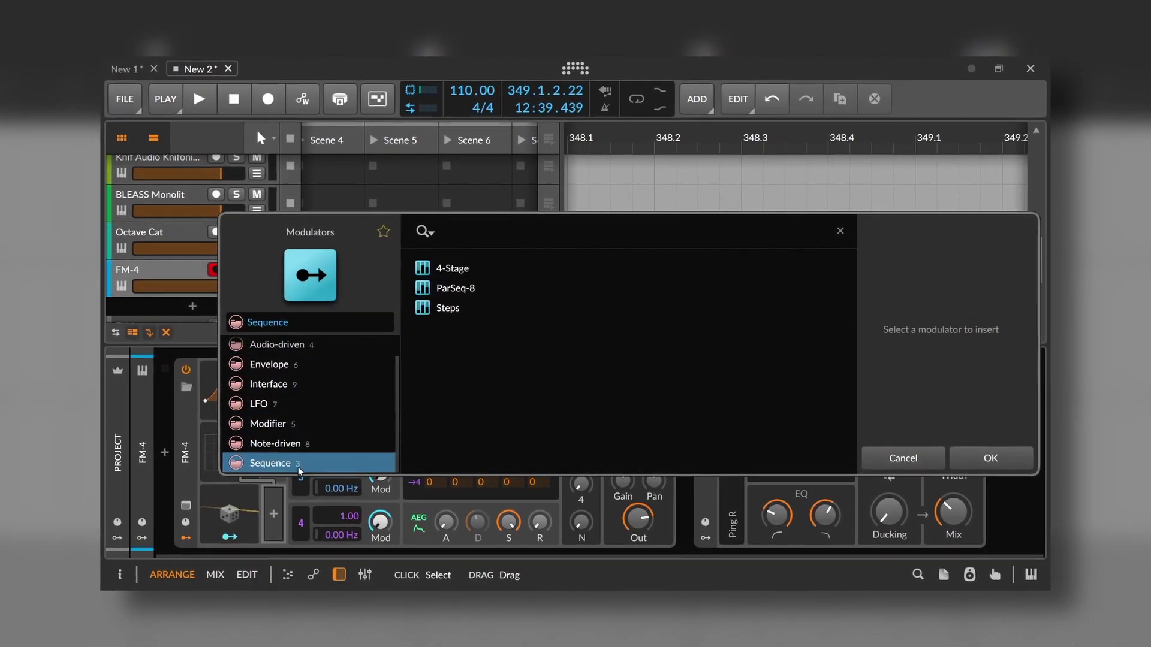
{"action": "double_click", "coordinate": [445, 308]}
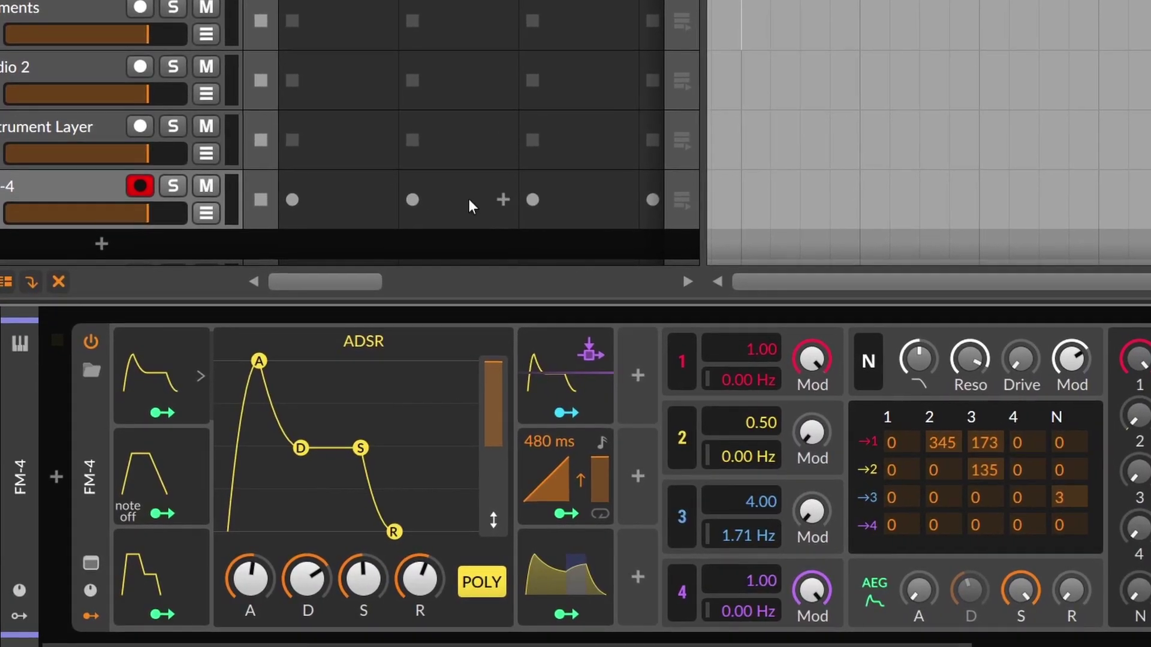
- Lengthen the ADSR modulator's decay, and reshape the AHDSR with 2.64 s decay, 63.3 % sustain and a longer release
{"action": "left_click_drag", "start_coordinate": [309, 577], "coordinate": [309, 543]}
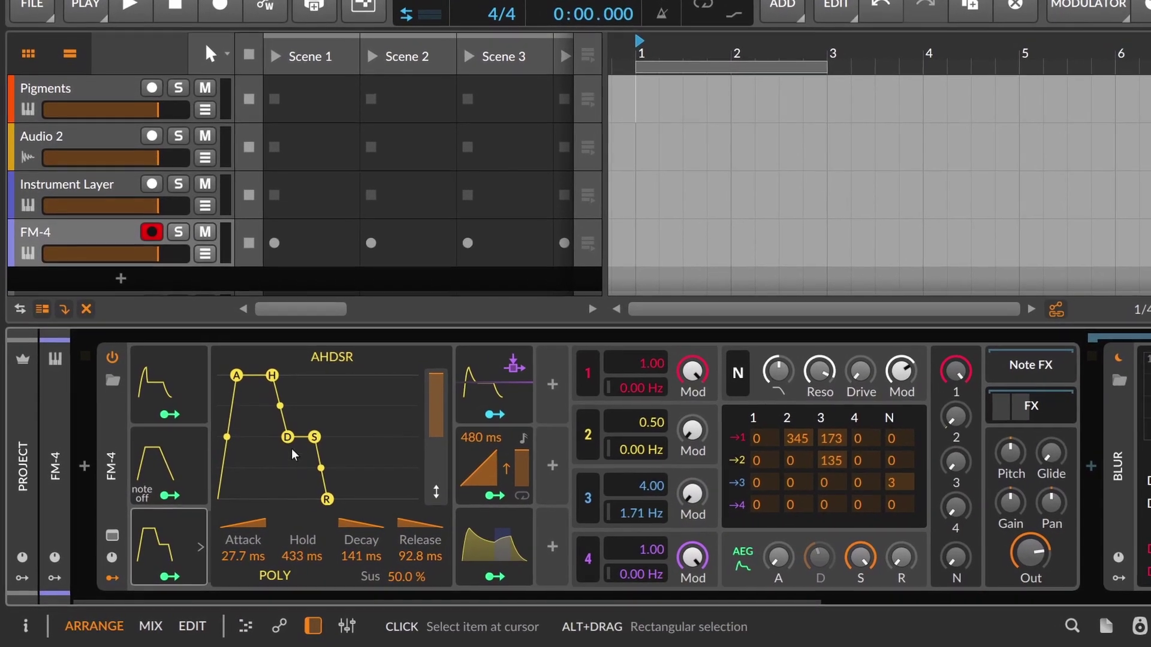
{"action": "left_click_drag", "start_coordinate": [288, 437], "coordinate": [305, 420]}
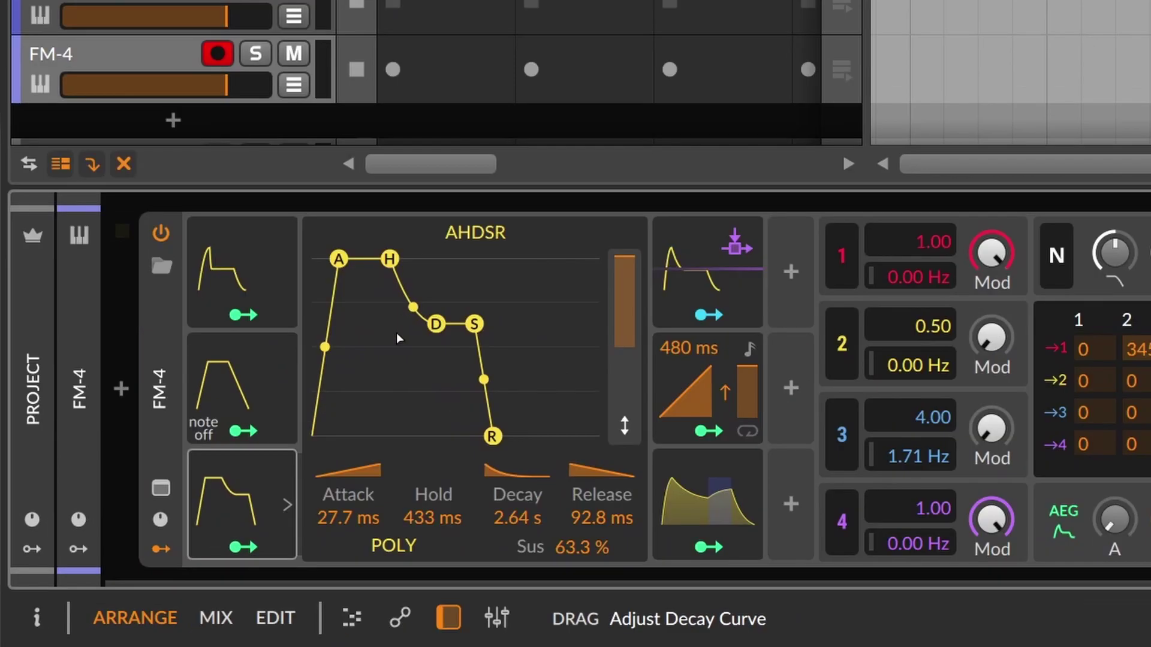
{"action": "left_click_drag", "start_coordinate": [492, 435], "coordinate": [578, 436]}
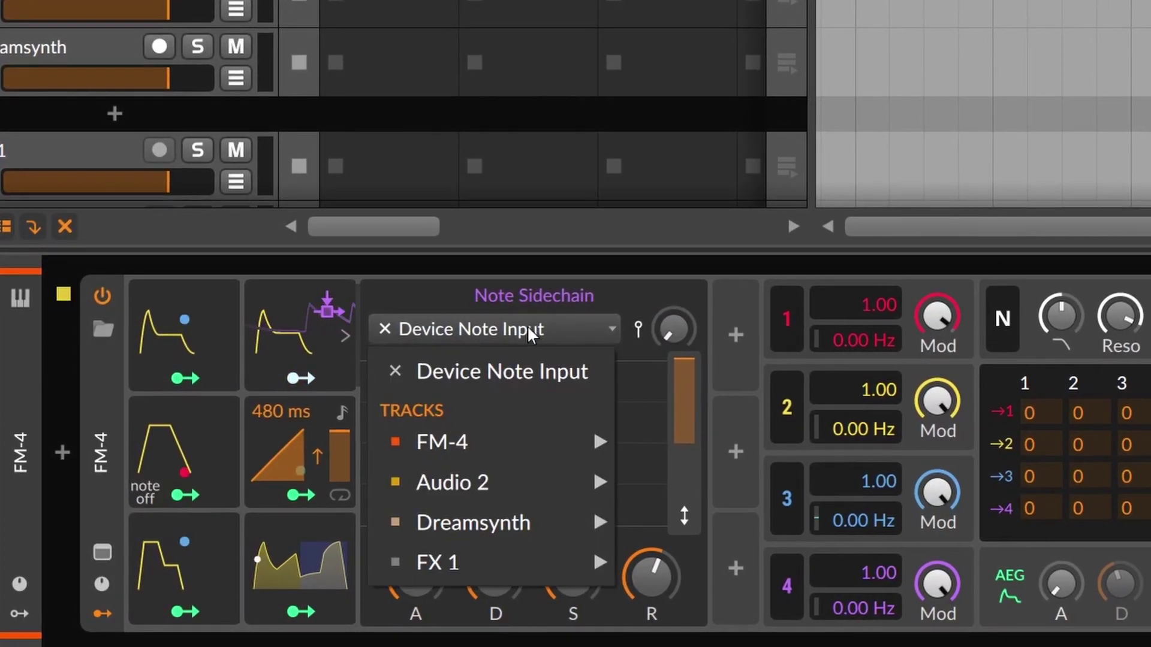
- Set the Note Sidechain modulator's note source to the Dreamsynth track and arm that track for recording
{"action": "mouse_move", "coordinate": [521, 522]}
{"action": "left_click", "coordinate": [689, 516]}
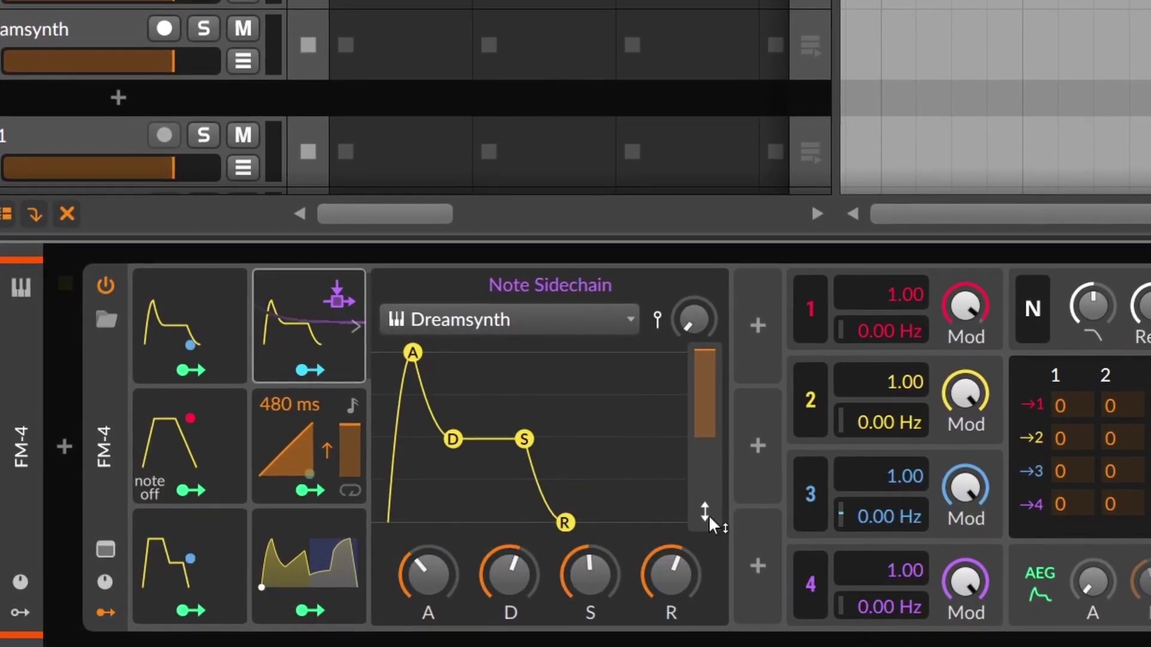
{"action": "left_click", "coordinate": [167, 35]}
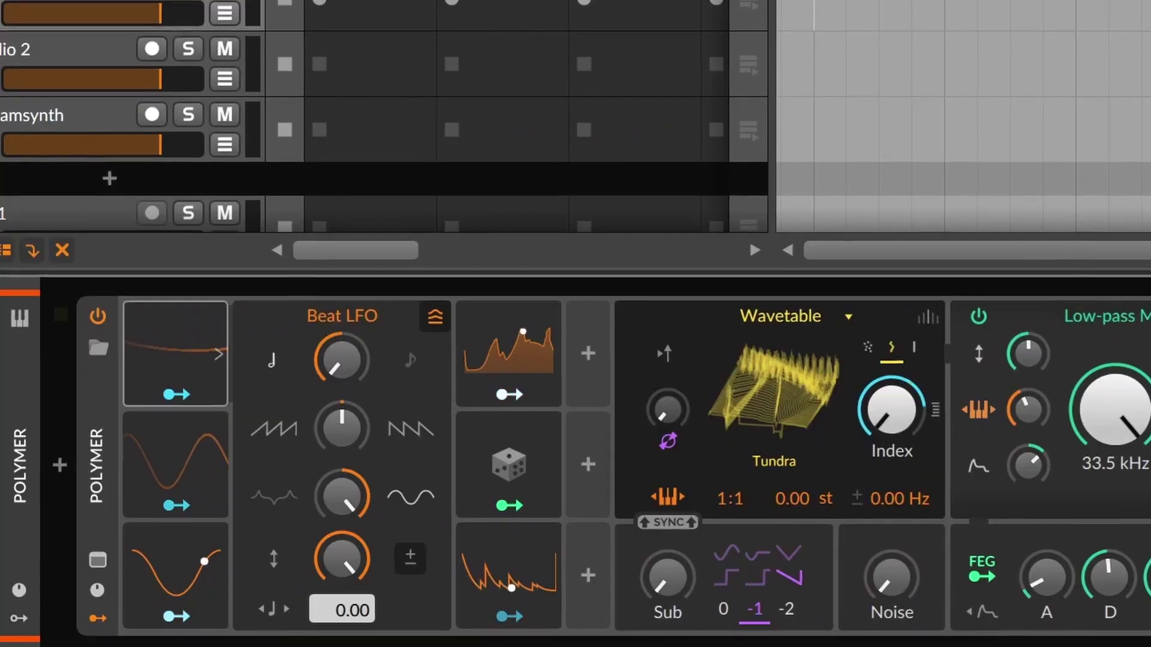
- Open the Classic LFO modulator on the Polymer and set its beat-synced rate to 1/64
{"action": "left_click", "coordinate": [174, 442]}
{"action": "left_click", "coordinate": [171, 586]}
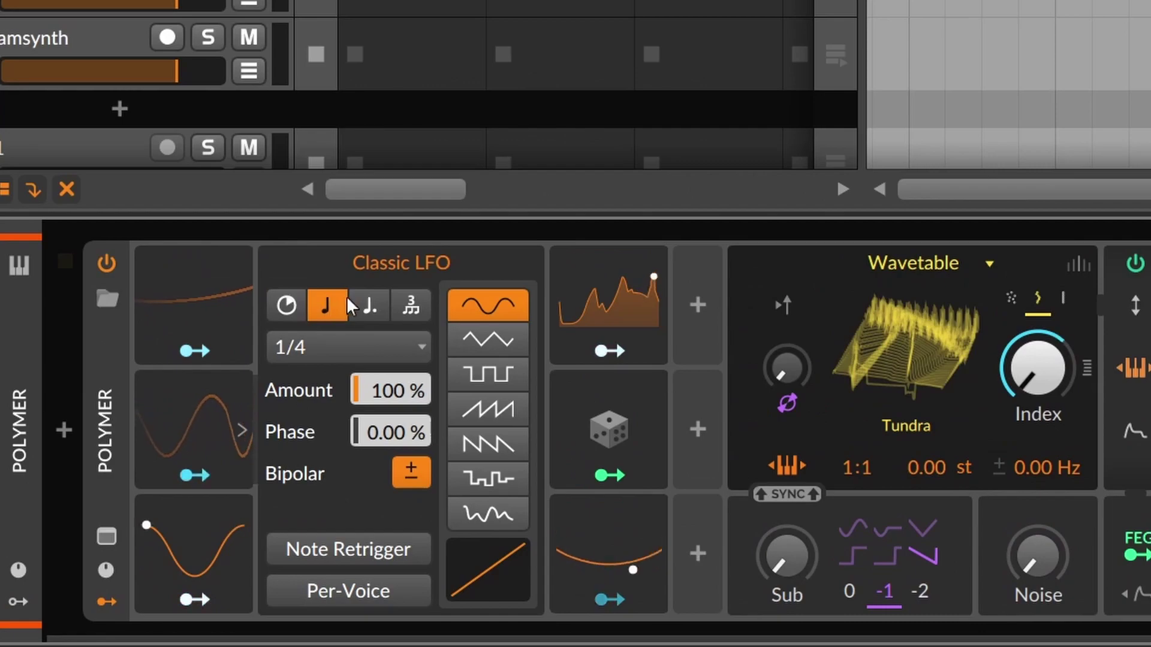
{"action": "left_click", "coordinate": [366, 339]}
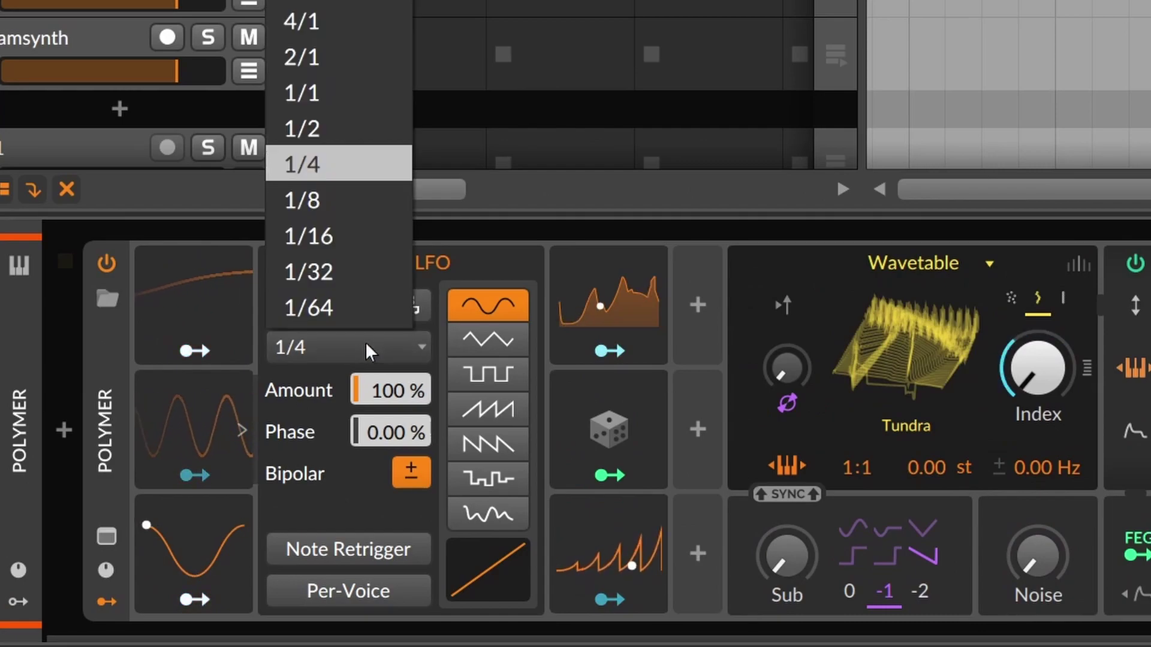
{"action": "left_click", "coordinate": [339, 307]}
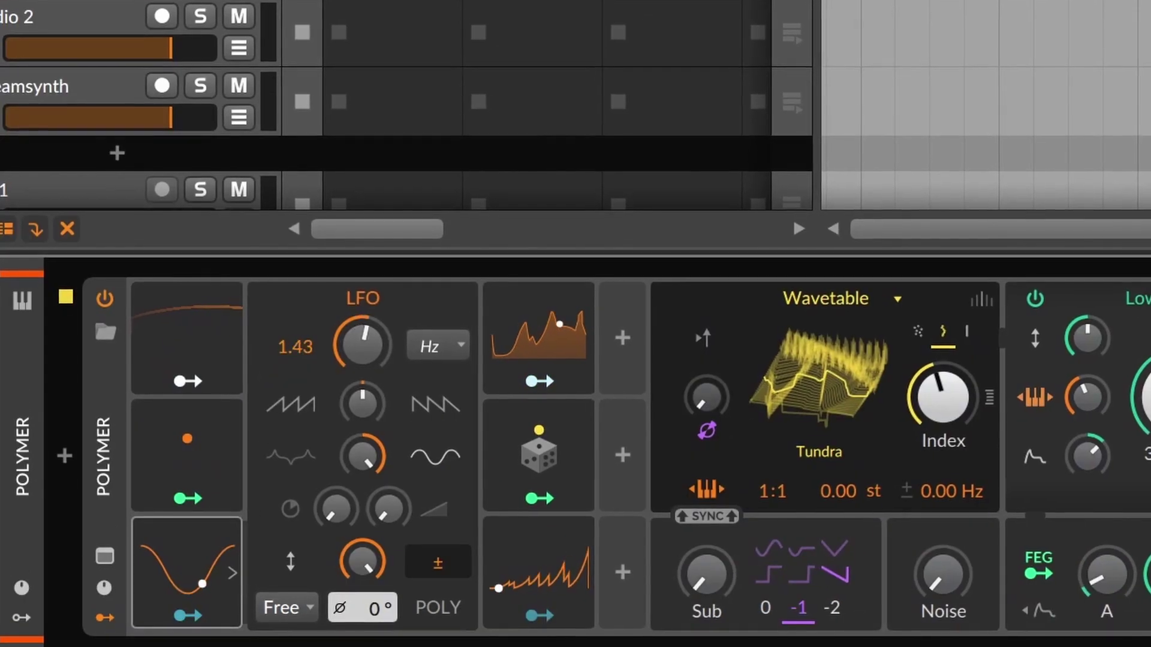
- Set the Polymer LFO modulator's timebase to eighth notes and raise its rate to about 33.47
{"action": "mouse_move", "coordinate": [365, 343]}
{"action": "left_mouse_down"}
{"action": "mouse_move", "coordinate": [365, 308]}
{"action": "mouse_move", "coordinate": [364, 343]}
{"action": "left_mouse_up"}
{"action": "left_click", "coordinate": [433, 346]}
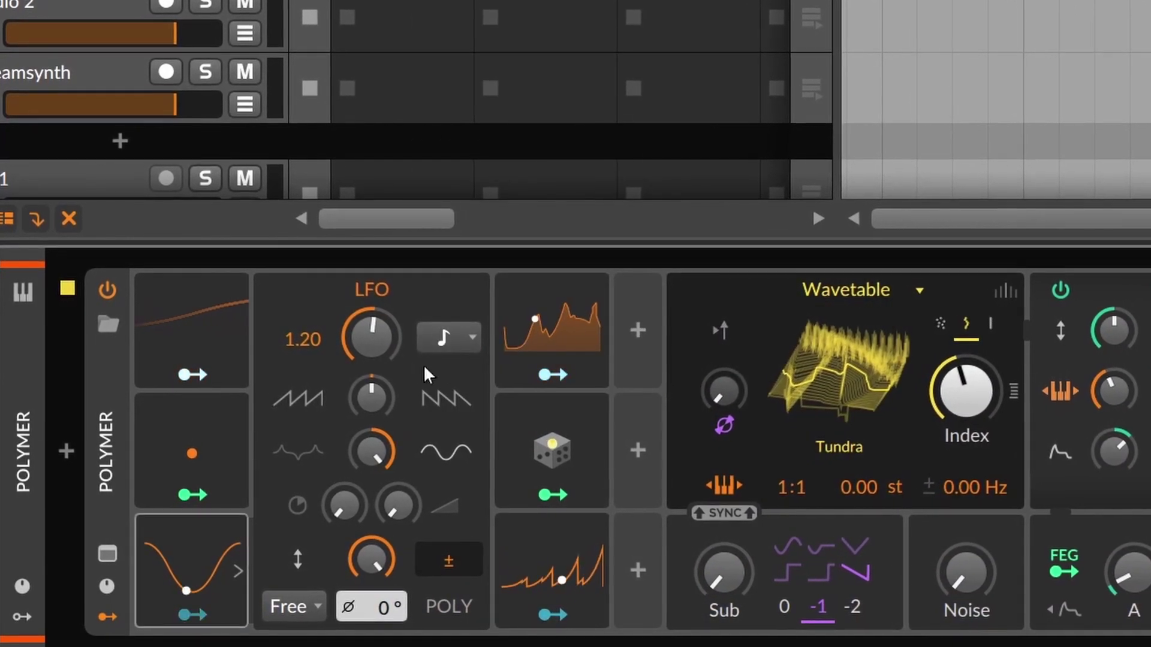
{"action": "left_click_drag", "start_coordinate": [369, 338], "coordinate": [370, 305]}
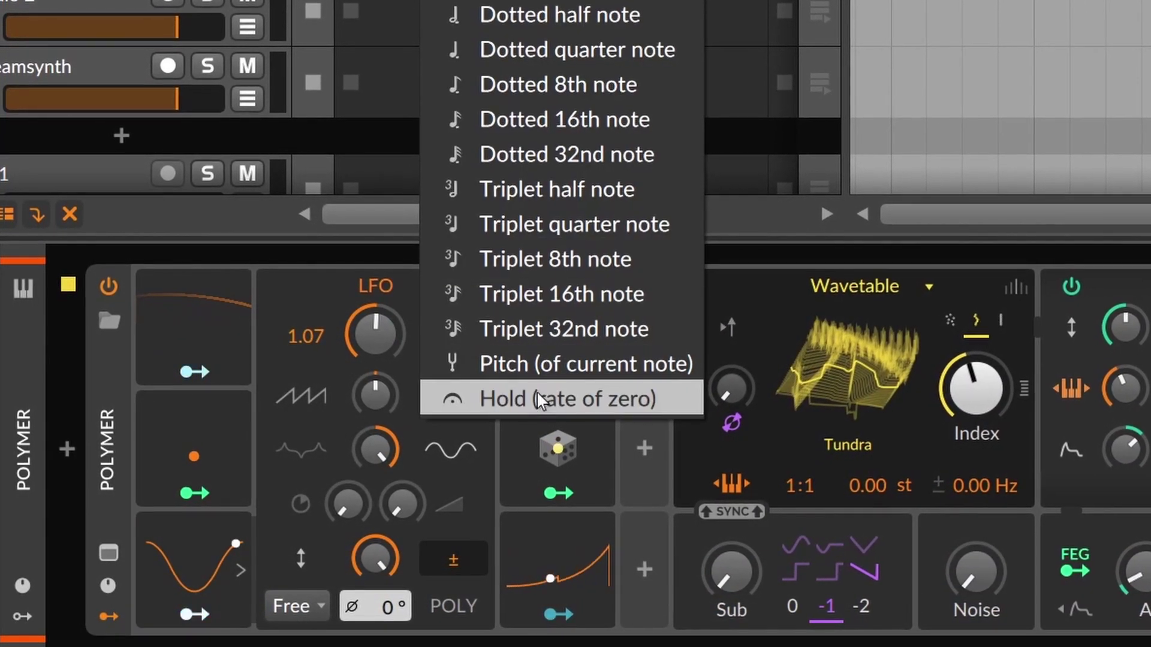
- Change the LFO's timebase to Pitch (of current note) and set its rate to 50.00
{"action": "left_click", "coordinate": [531, 363]}
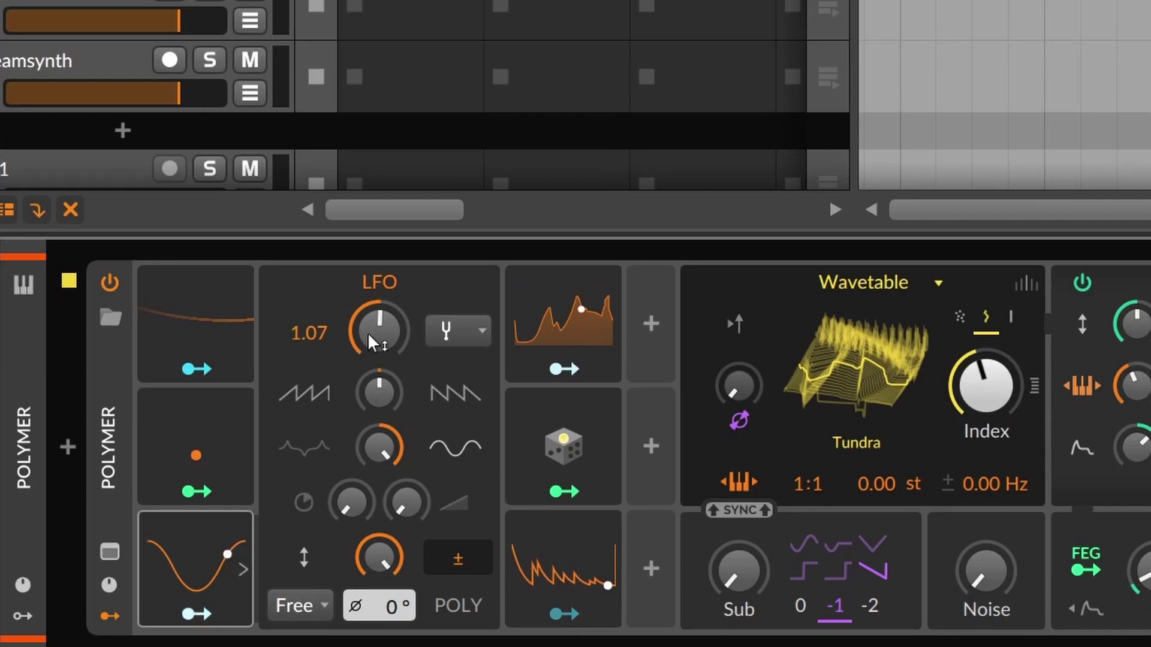
{"action": "mouse_move", "coordinate": [379, 330]}
{"action": "left_mouse_down"}
{"action": "mouse_move", "coordinate": [380, 310]}
{"action": "mouse_move", "coordinate": [380, 347]}
{"action": "left_mouse_up"}
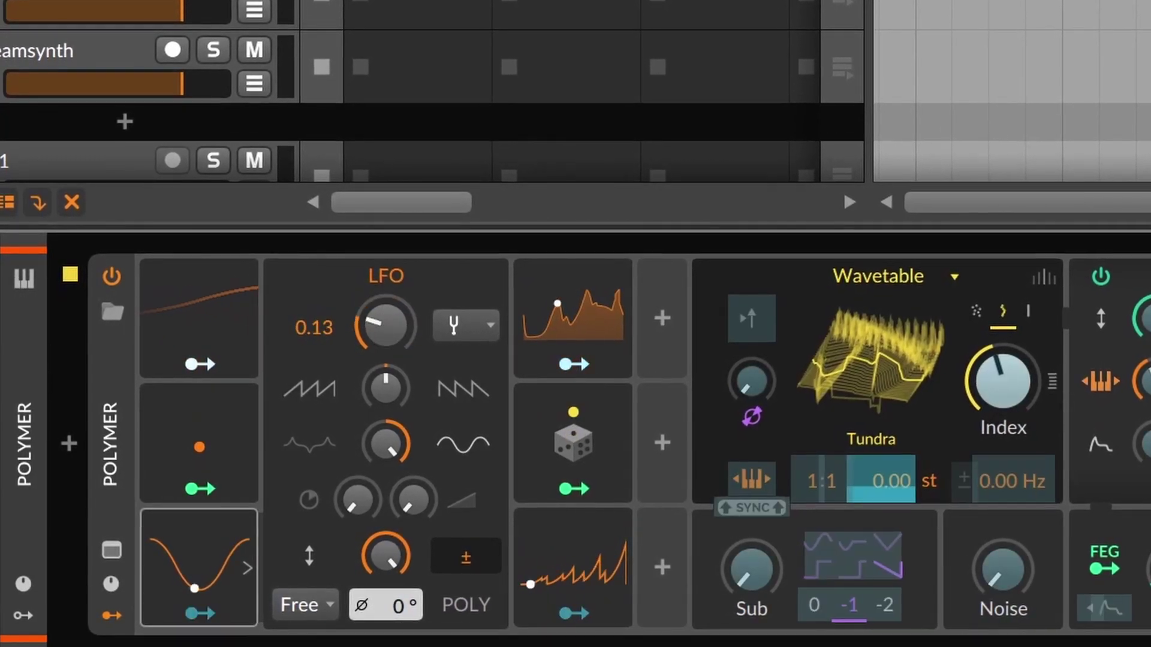
{"action": "left_click_drag", "start_coordinate": [385, 325], "coordinate": [392, 296]}
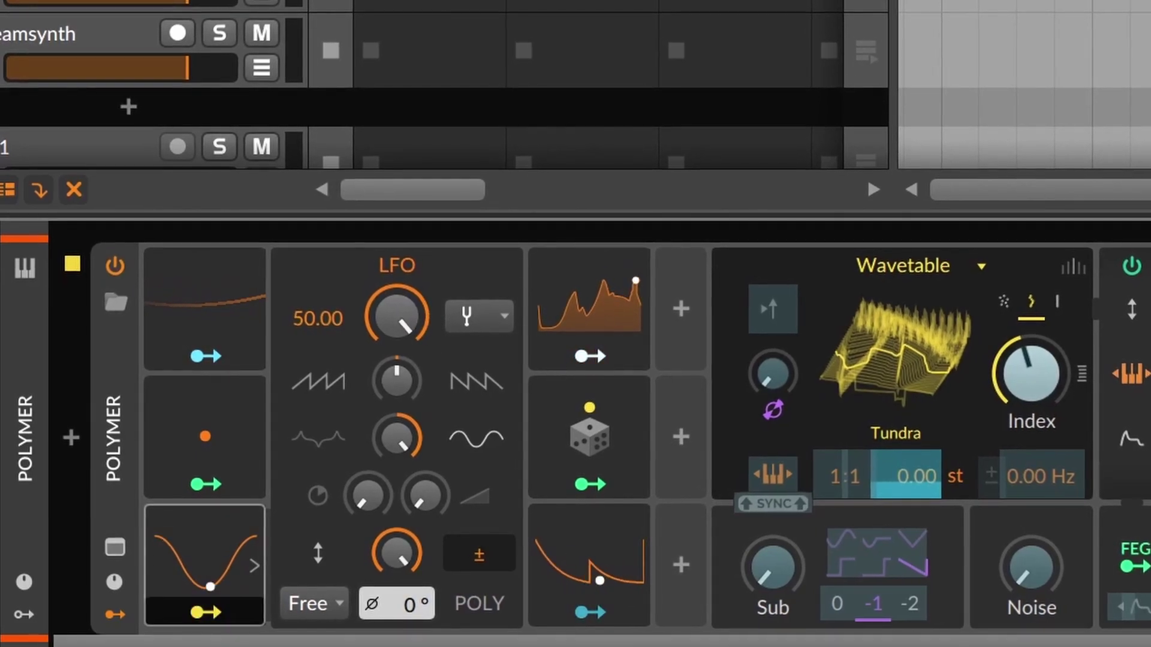
- Show the Random modulator's settings on the Polymer device
{"action": "left_click", "coordinate": [591, 307]}
{"action": "left_click", "coordinate": [342, 554]}
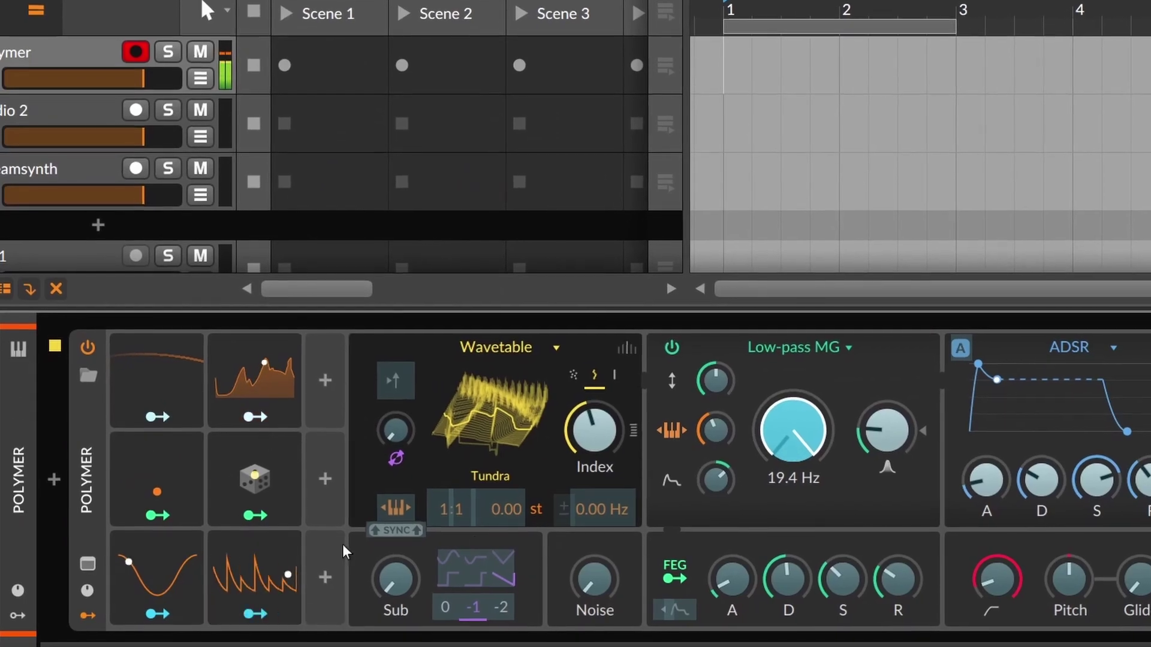
{"action": "left_click", "coordinate": [288, 560]}
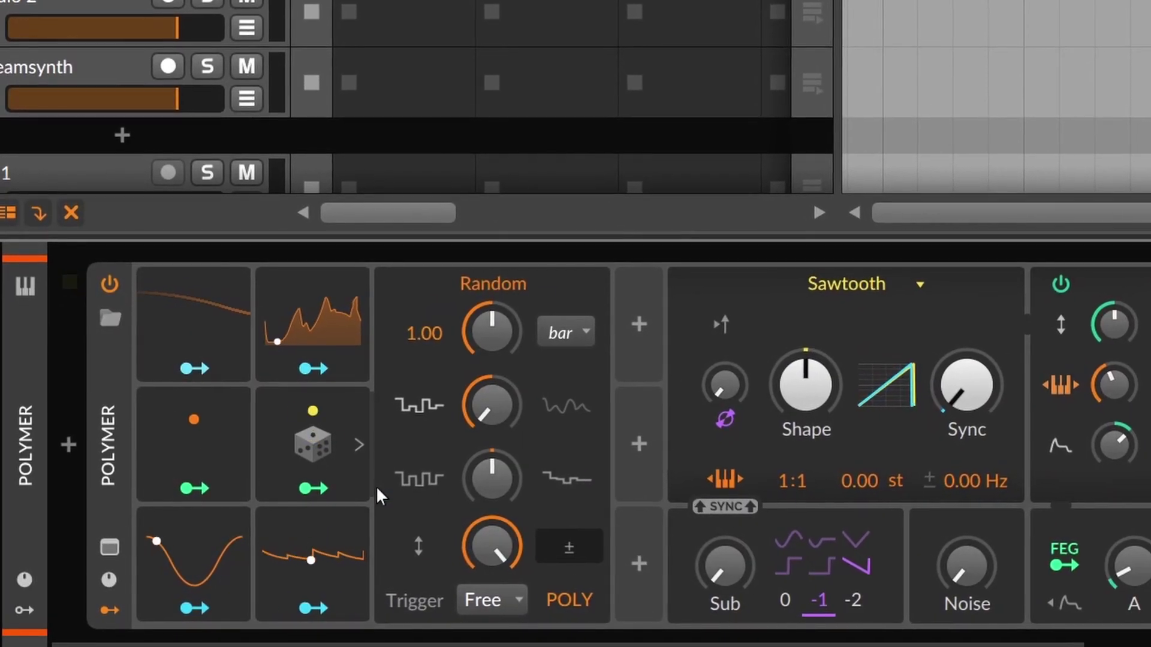
- Map the Polymer's Random modulator to the Sawtooth oscillator's Shape and fine-tune the character of the random pattern
{"action": "left_click", "coordinate": [317, 487]}
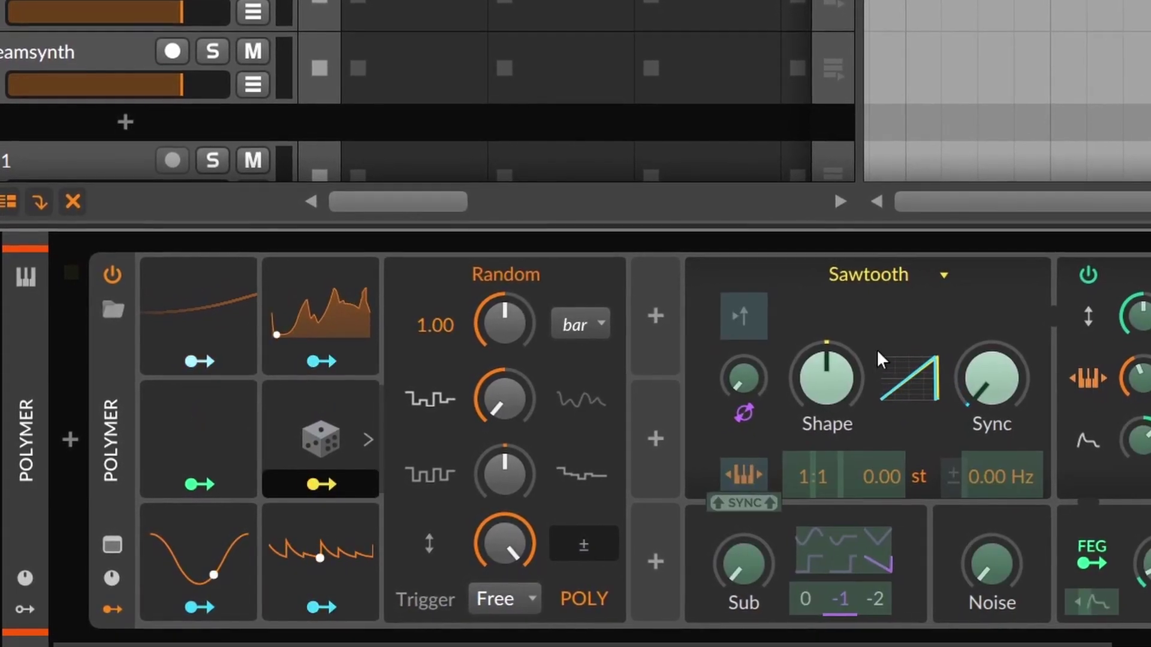
{"action": "left_click_drag", "start_coordinate": [817, 389], "coordinate": [818, 384]}
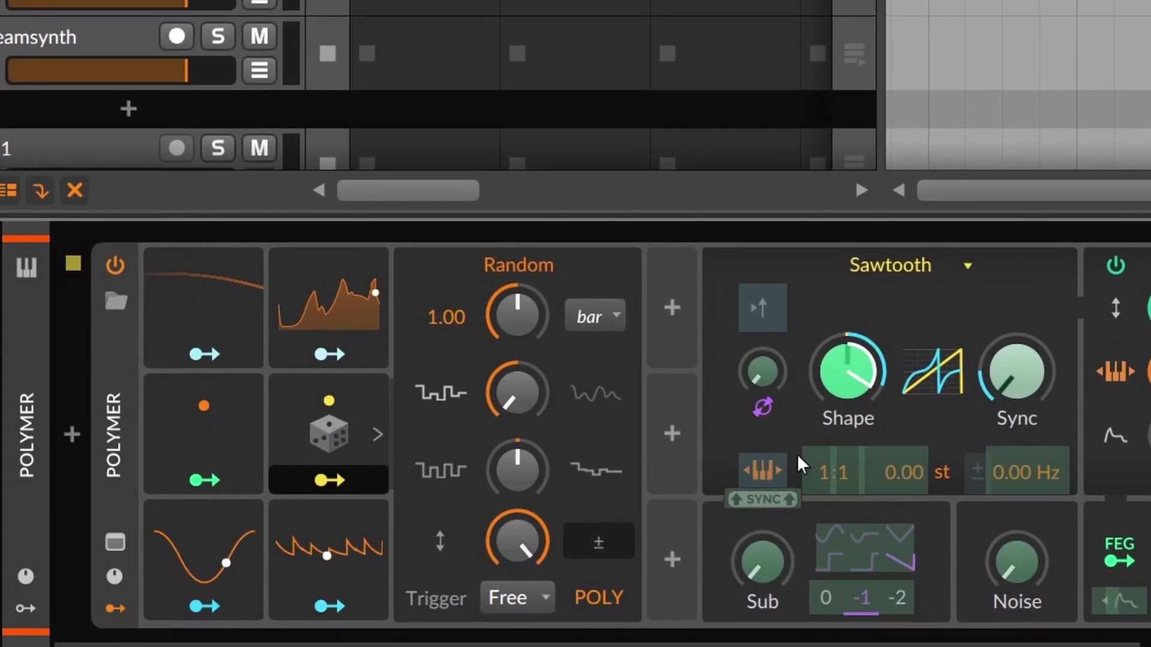
{"action": "left_click", "coordinate": [325, 482]}
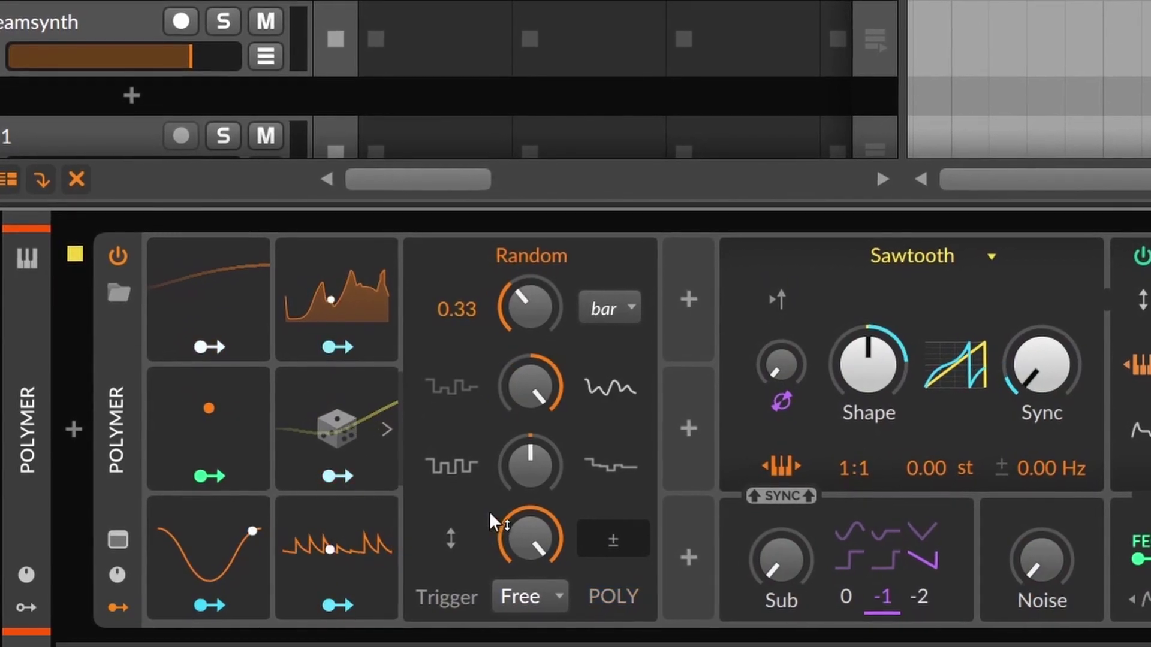
{"action": "mouse_move", "coordinate": [541, 477]}
{"action": "left_mouse_down"}
{"action": "mouse_move", "coordinate": [542, 504]}
{"action": "mouse_move", "coordinate": [541, 473]}
{"action": "left_mouse_up"}
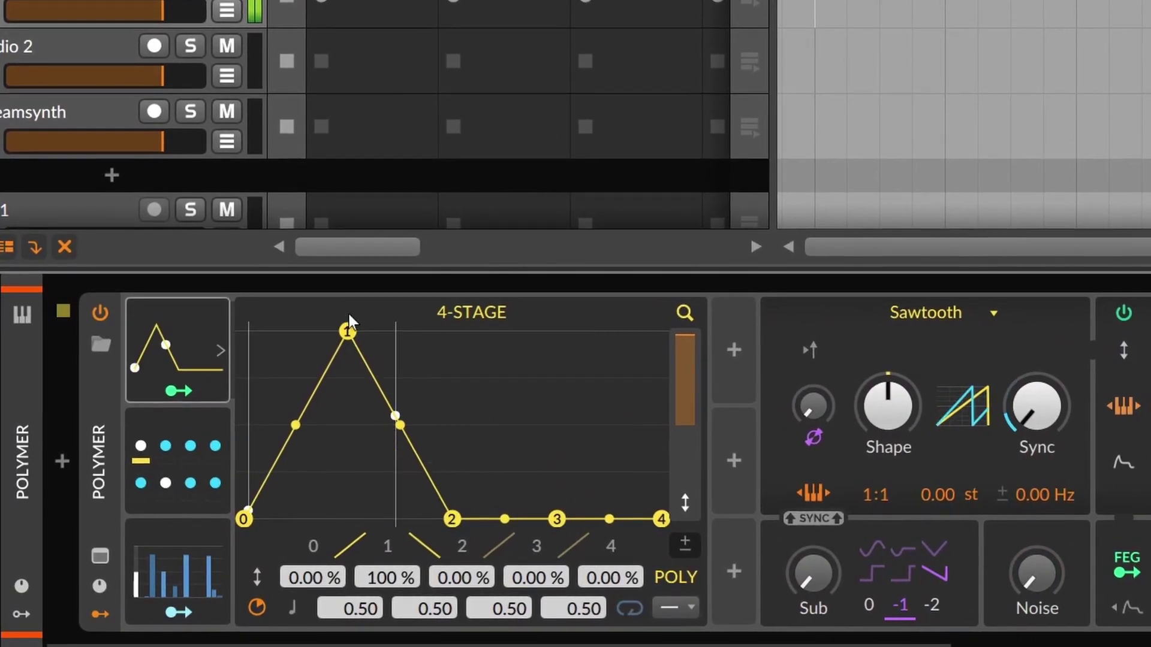
- Shape the 4-Stage envelope with a 0.20 first stage, a curved second segment and a raised point 3
{"action": "left_click_drag", "start_coordinate": [350, 324], "coordinate": [289, 327]}
{"action": "left_click_drag", "start_coordinate": [339, 430], "coordinate": [400, 369]}
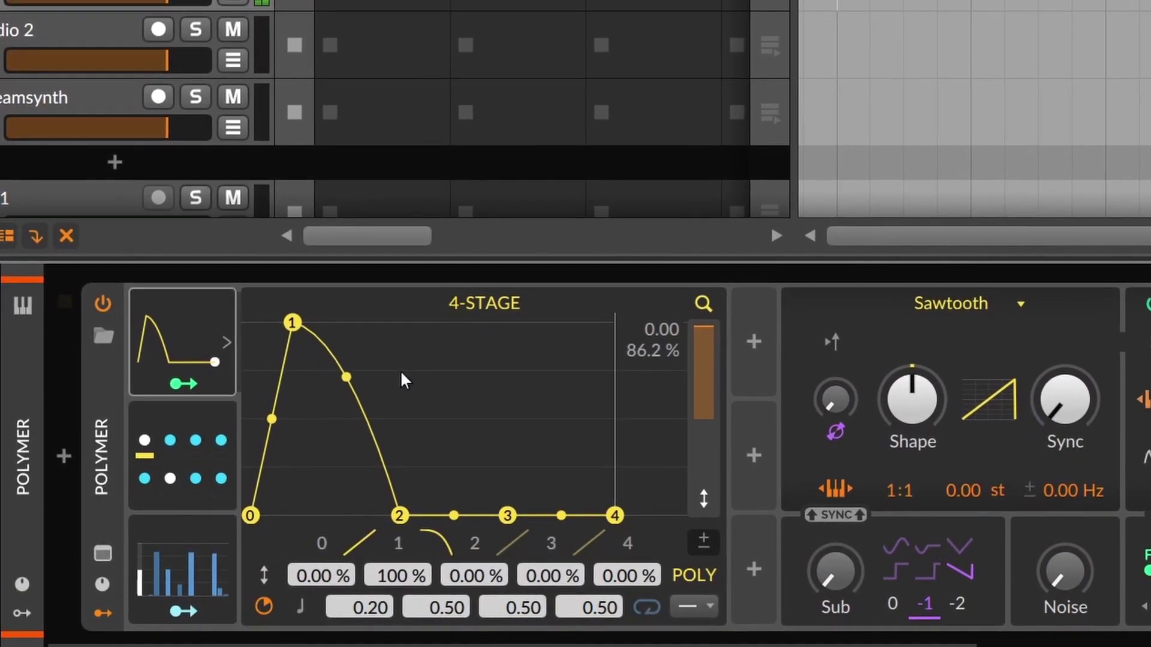
{"action": "left_click_drag", "start_coordinate": [510, 514], "coordinate": [514, 493]}
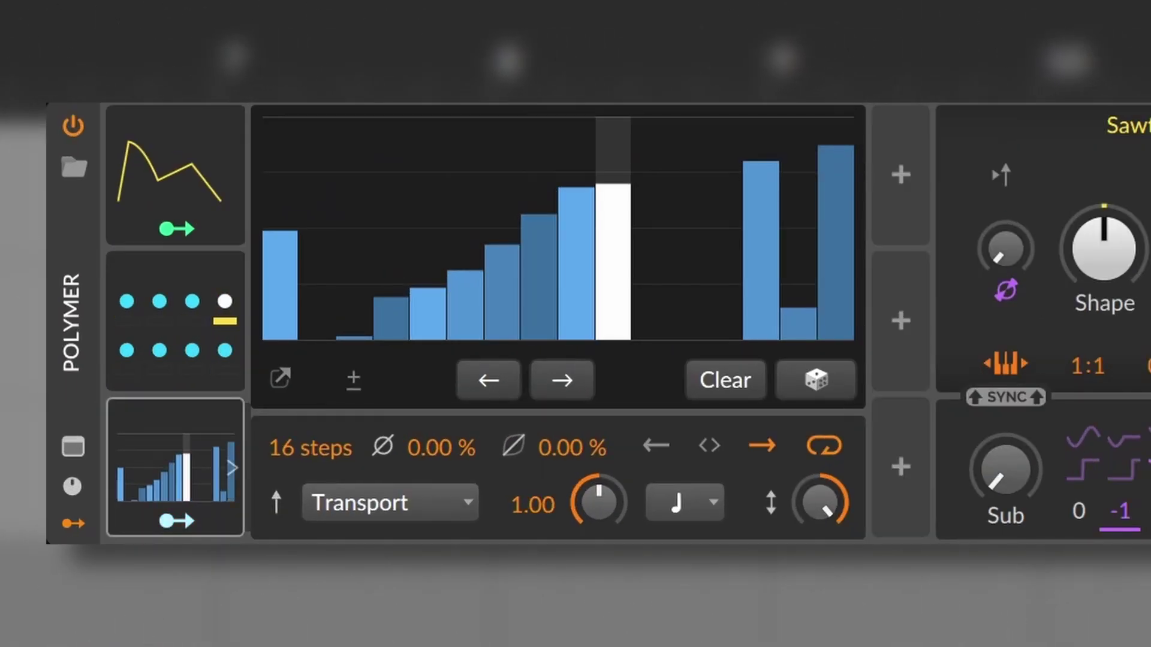
- Adjust the 16-step sequence modulator's step count and lower the values of steps 4 and 5 in the 8-step sequencer
{"action": "mouse_move", "coordinate": [310, 448]}
{"action": "left_mouse_down"}
{"action": "mouse_move", "coordinate": [311, 520]}
{"action": "mouse_move", "coordinate": [310, 451]}
{"action": "left_mouse_up"}
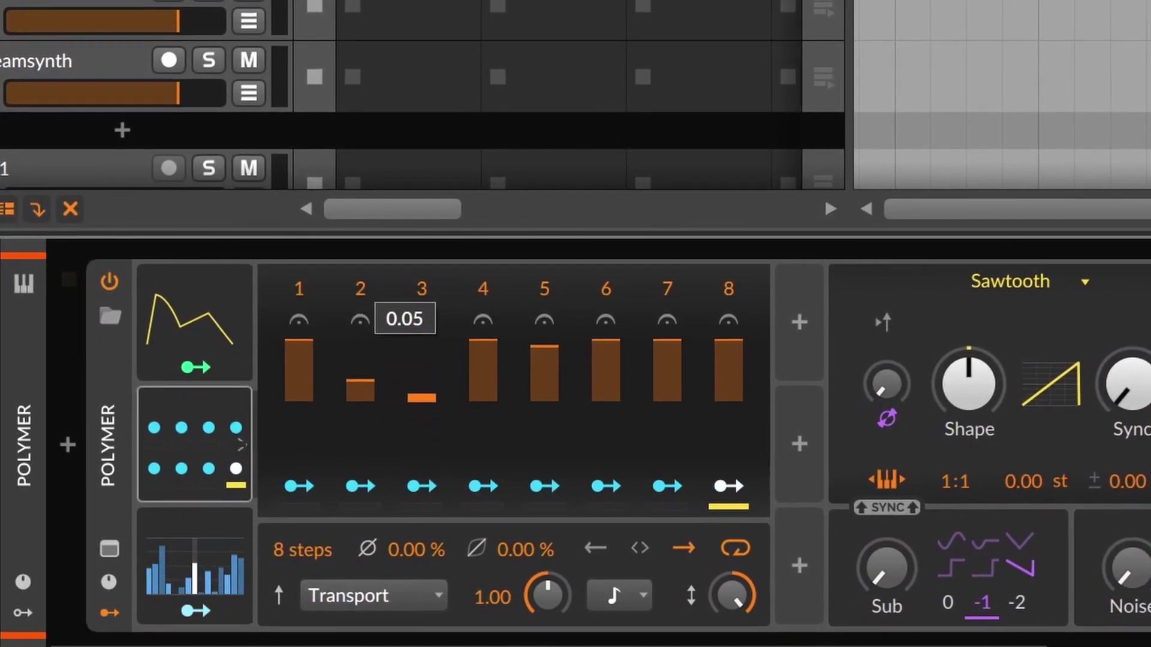
{"action": "left_click_drag", "start_coordinate": [483, 360], "coordinate": [535, 389]}
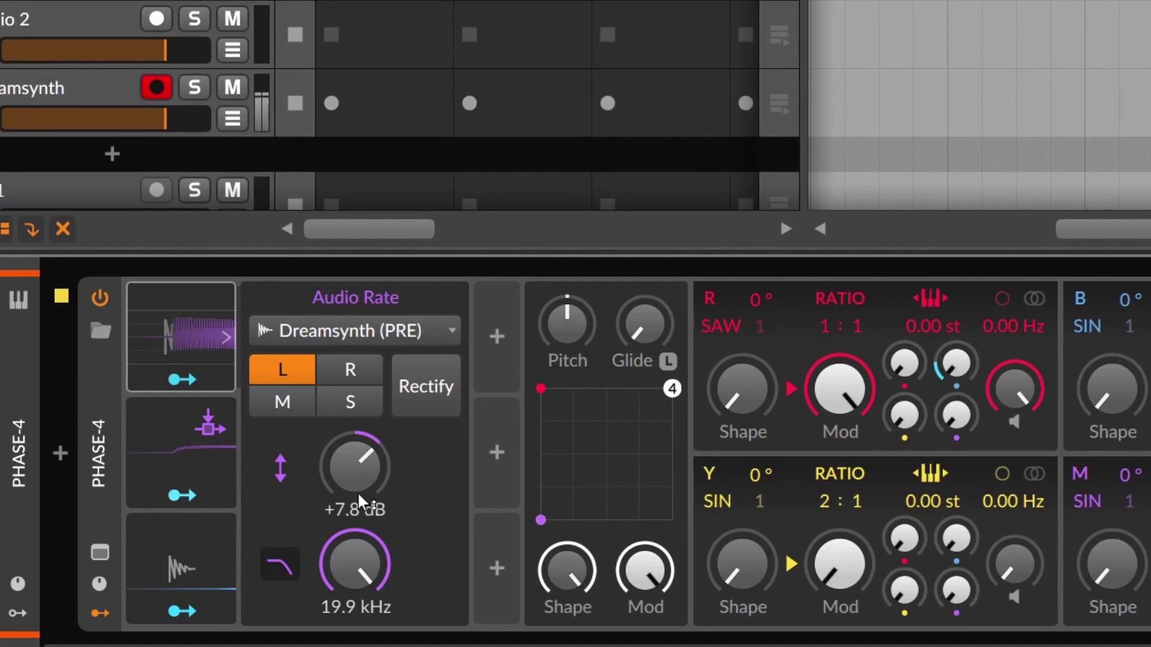
- Set the Phase-4 Audio Rate modulator's gain to +11.5 dB and lengthen the Audio Sidechain modulator's Fall
{"action": "left_click_drag", "start_coordinate": [357, 491], "coordinate": [357, 444]}
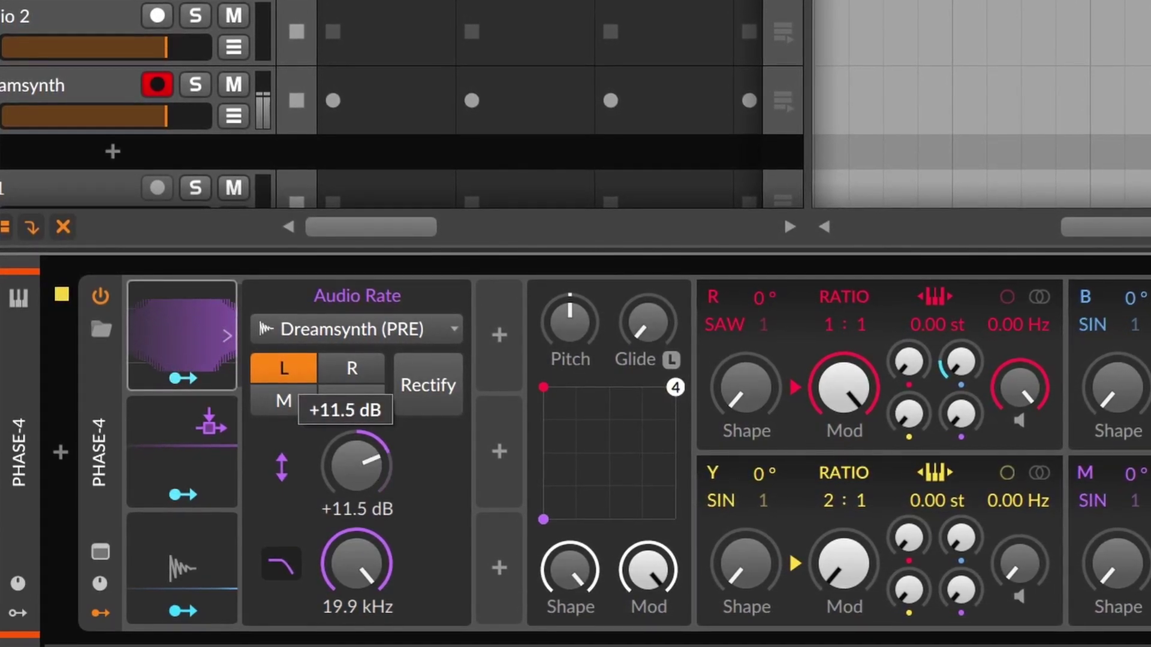
{"action": "left_click", "coordinate": [172, 451]}
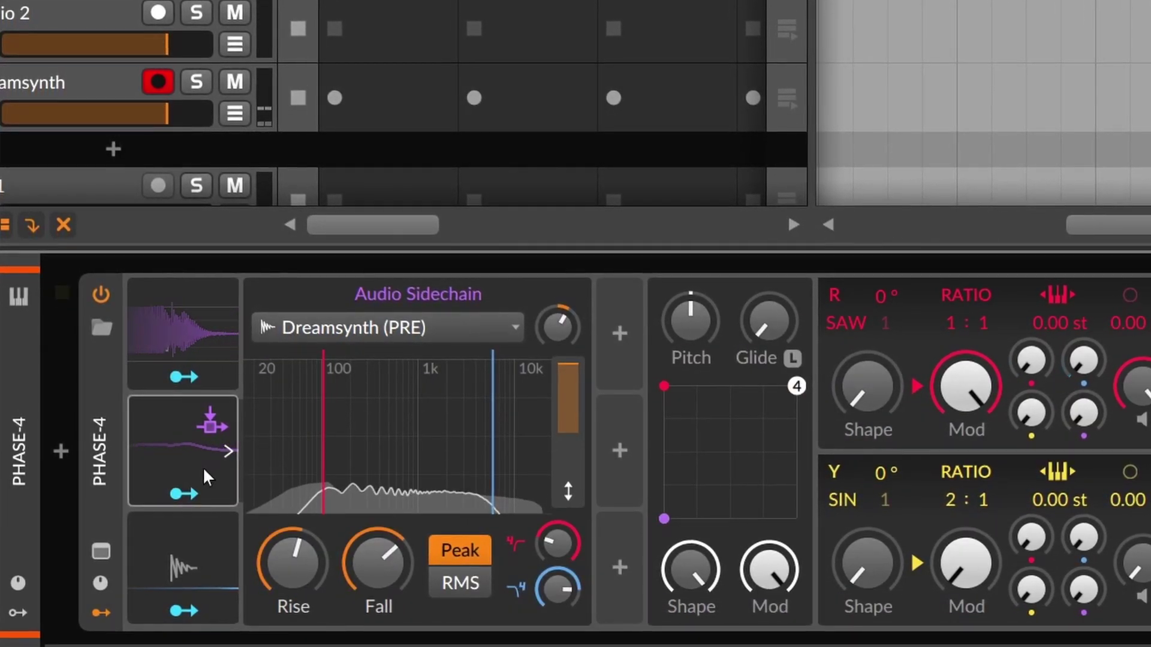
{"action": "left_click_drag", "start_coordinate": [376, 539], "coordinate": [376, 522]}
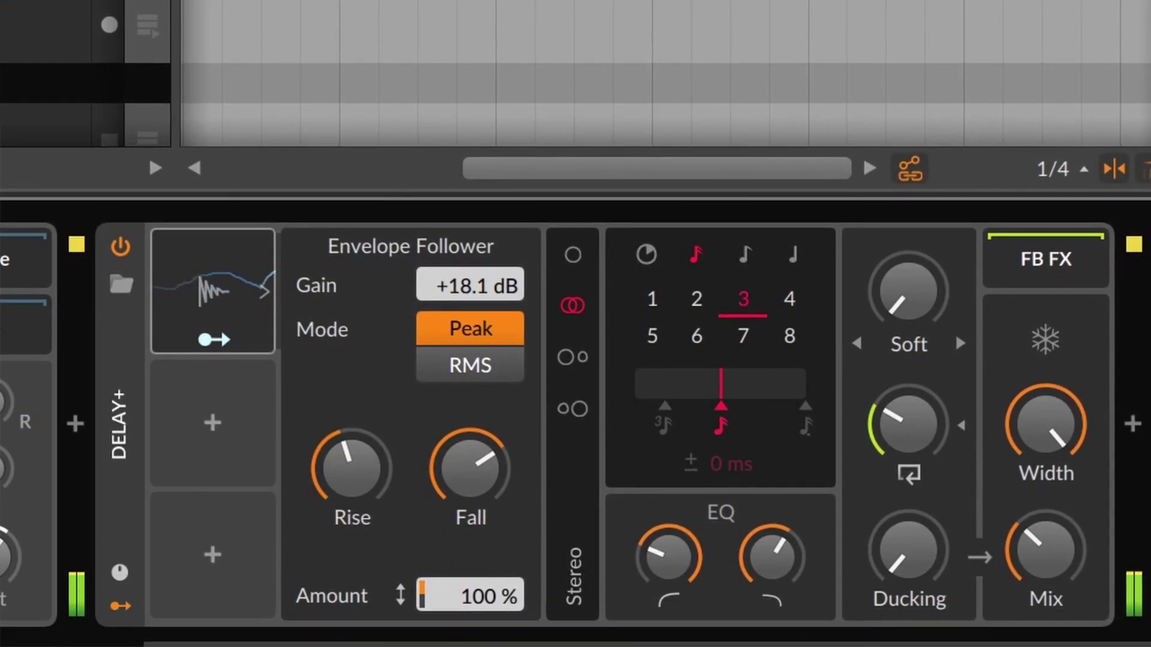
- Shorten the Fall time of the Envelope Follower modulator on the Delay+ device
{"action": "left_click_drag", "start_coordinate": [480, 479], "coordinate": [480, 515]}
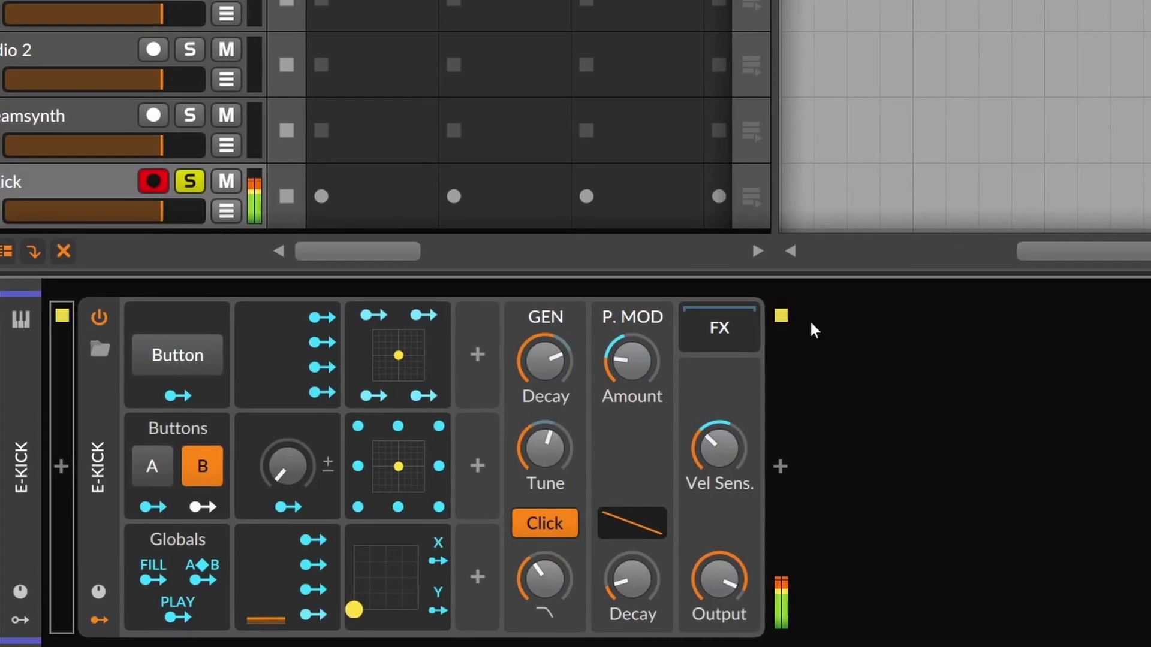
- Toggle the E-Kick's Button and Buttons A and B modulators, and select the Fill source in Globals
{"action": "left_click", "coordinate": [164, 348]}
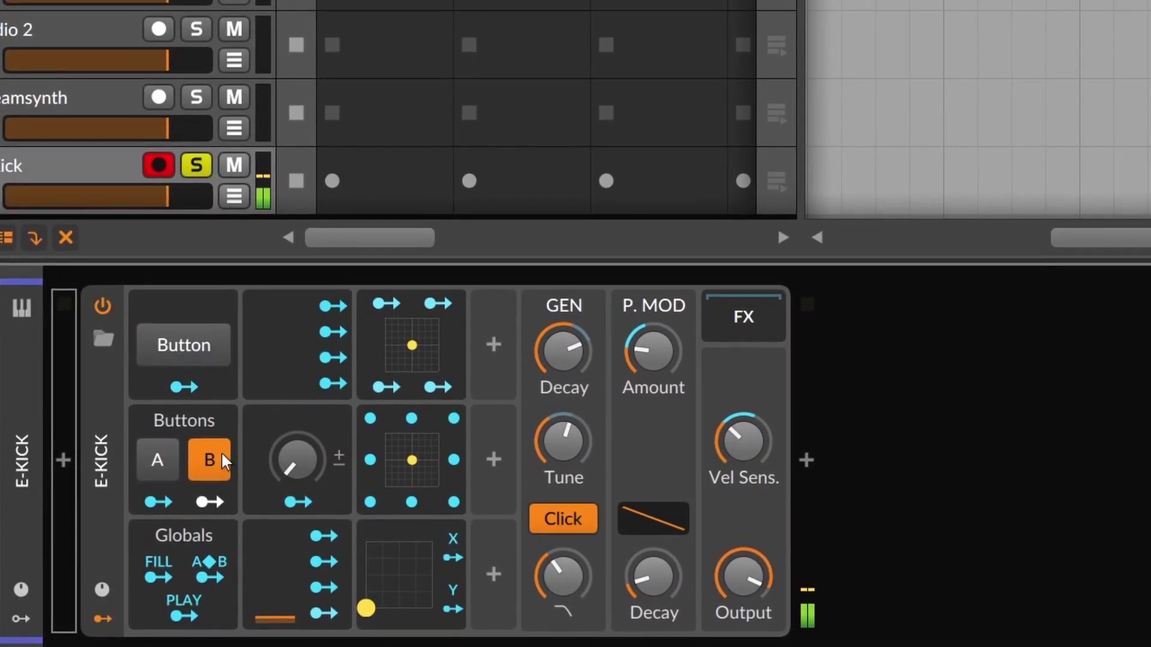
{"action": "left_click", "coordinate": [213, 460]}
{"action": "left_click", "coordinate": [161, 456]}
{"action": "left_click", "coordinate": [160, 561]}
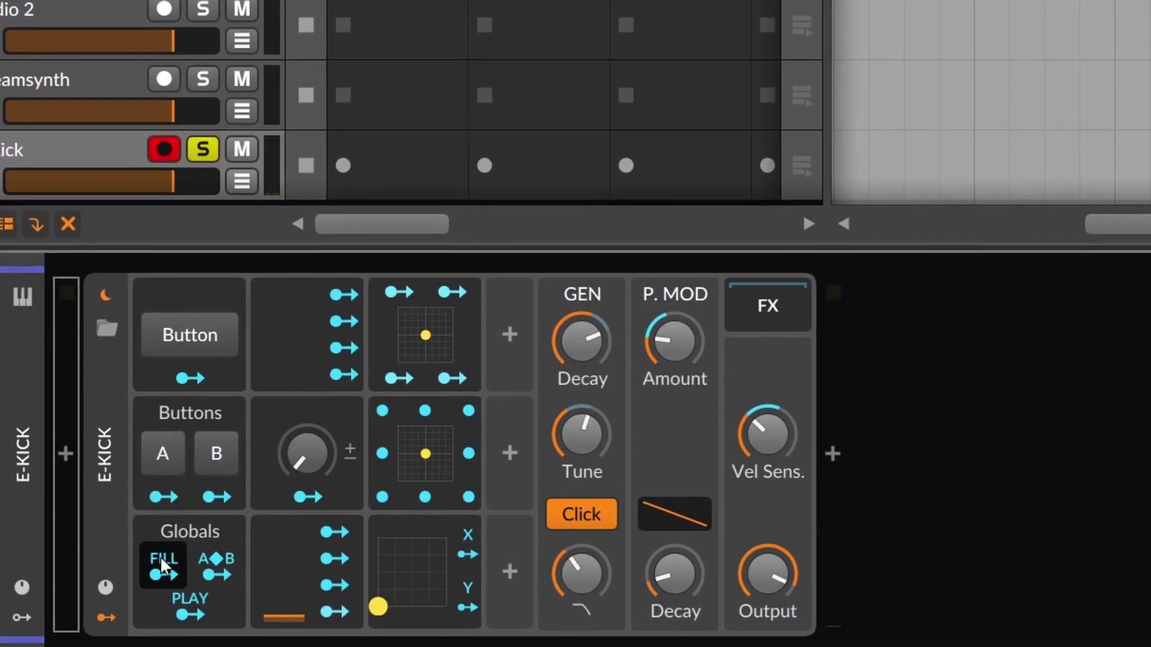
- Show the XY modulator's settings on the E-Kick device
{"action": "left_click", "coordinate": [406, 562]}
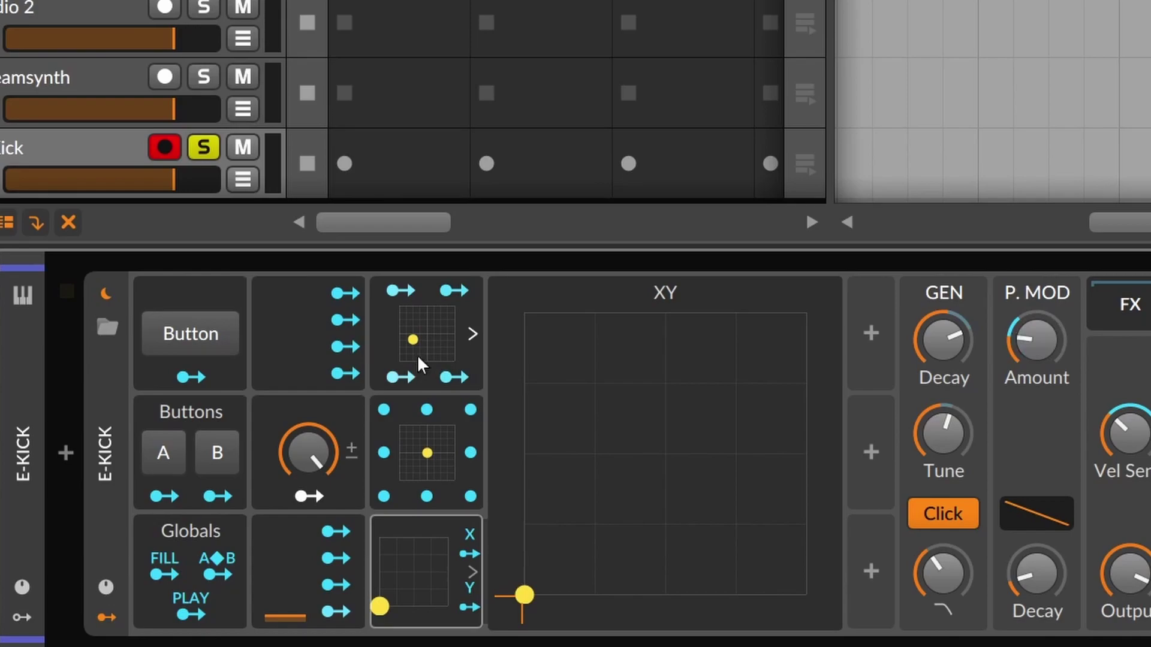
{"action": "left_click", "coordinate": [413, 566]}
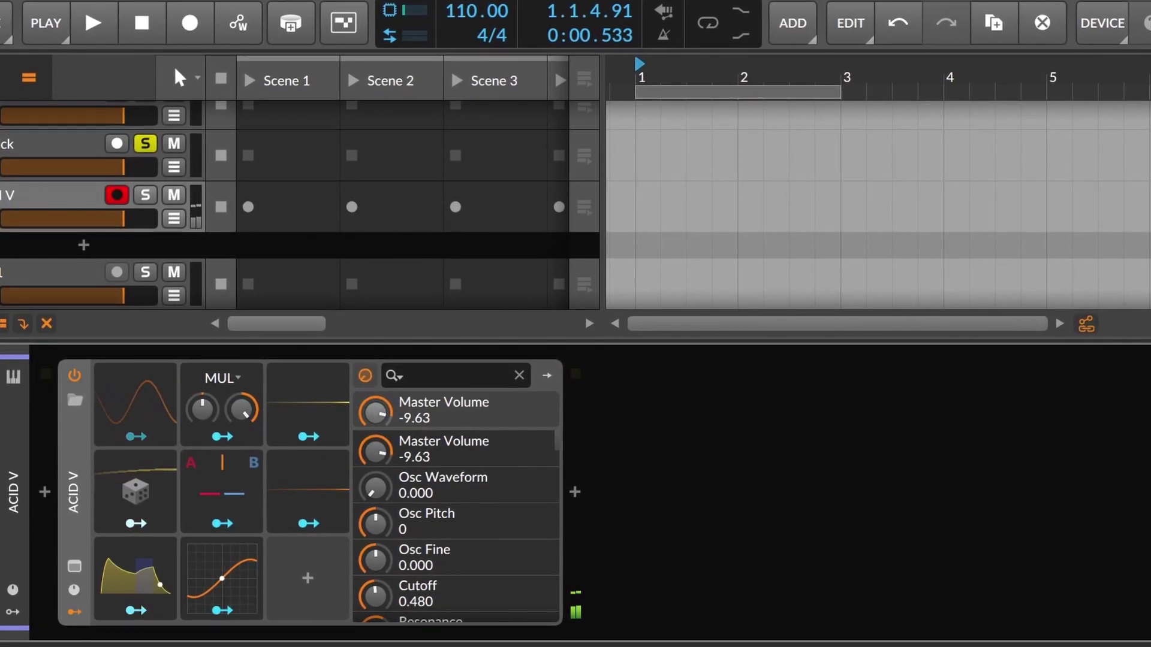
- Open the Acid V's Sample and Hold modulator and map the sine LFO to its Input
{"action": "left_click", "coordinate": [313, 479]}
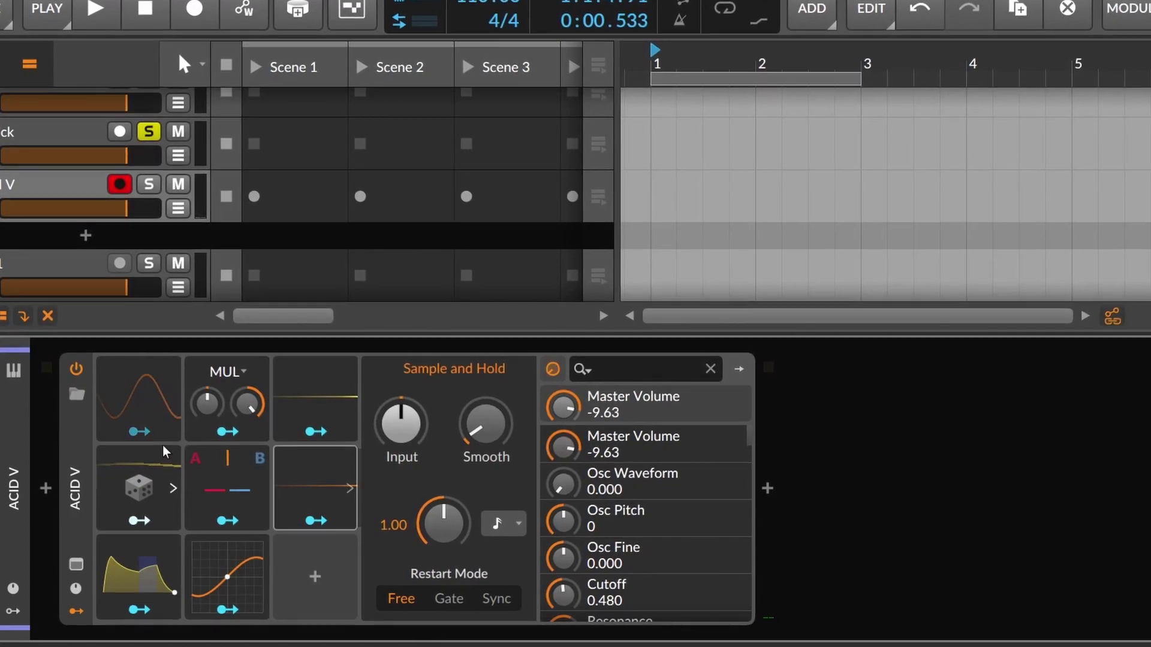
{"action": "left_click_drag", "start_coordinate": [411, 431], "coordinate": [411, 358]}
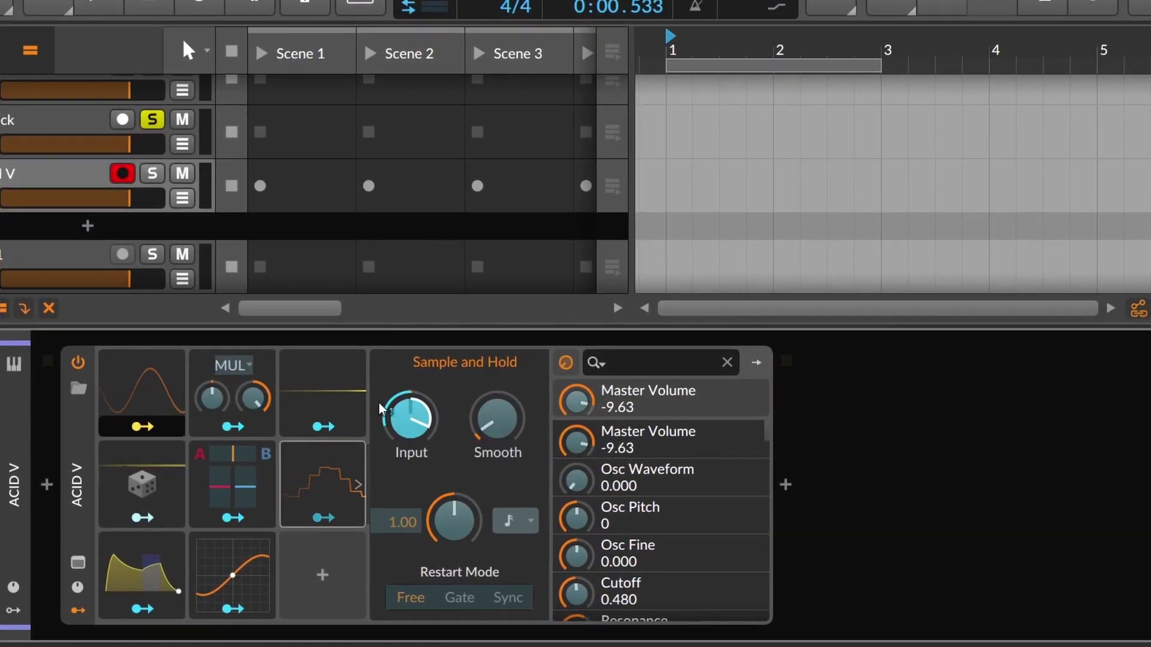
{"action": "left_click", "coordinate": [154, 427]}
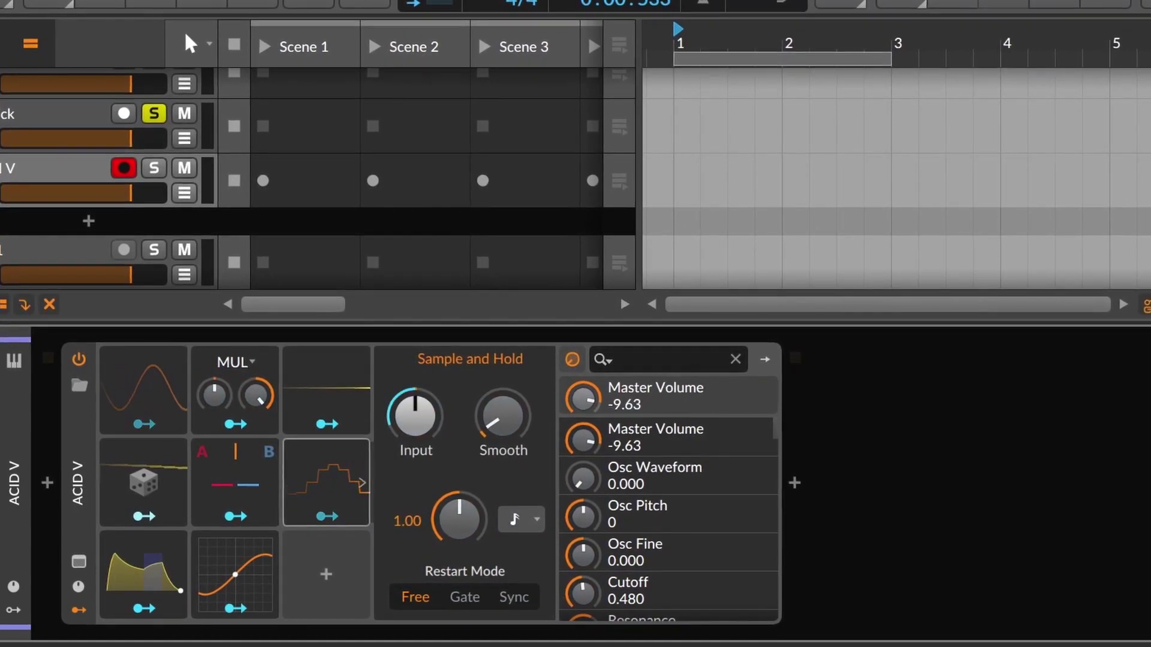
- Map the Segments envelope to the Quantize modulator's Input by about 0.406 and set its Resolution to 1.66
{"action": "left_click", "coordinate": [325, 394]}
{"action": "left_click", "coordinate": [144, 609]}
{"action": "left_click_drag", "start_coordinate": [418, 409], "coordinate": [418, 378]}
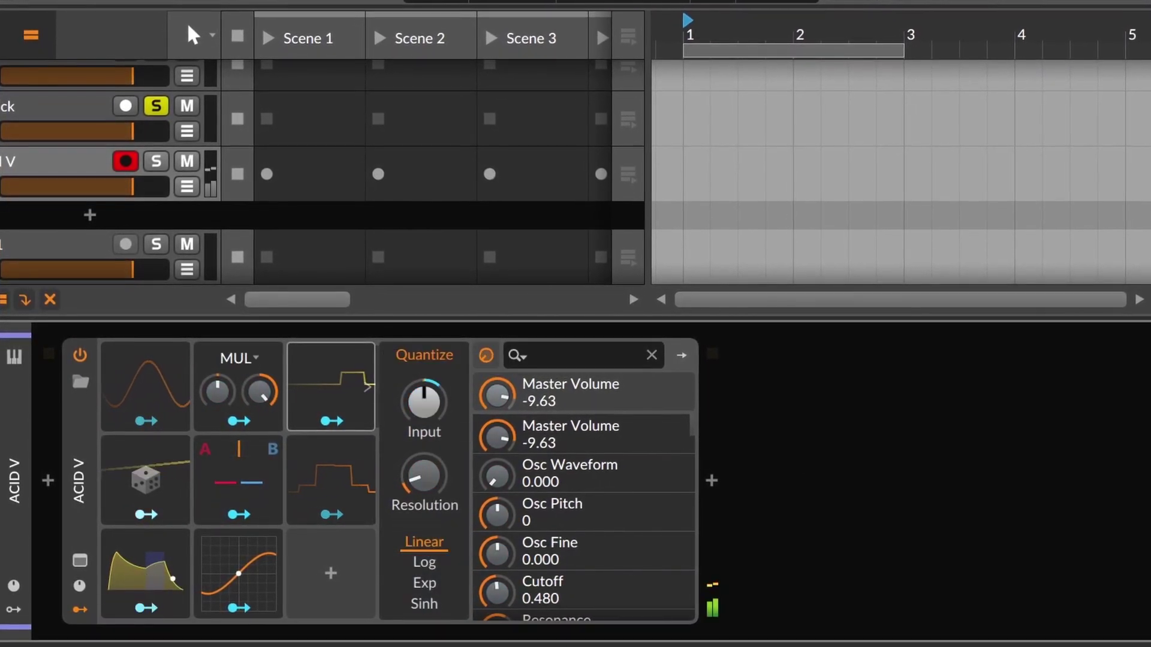
{"action": "left_click_drag", "start_coordinate": [425, 476], "coordinate": [424, 468]}
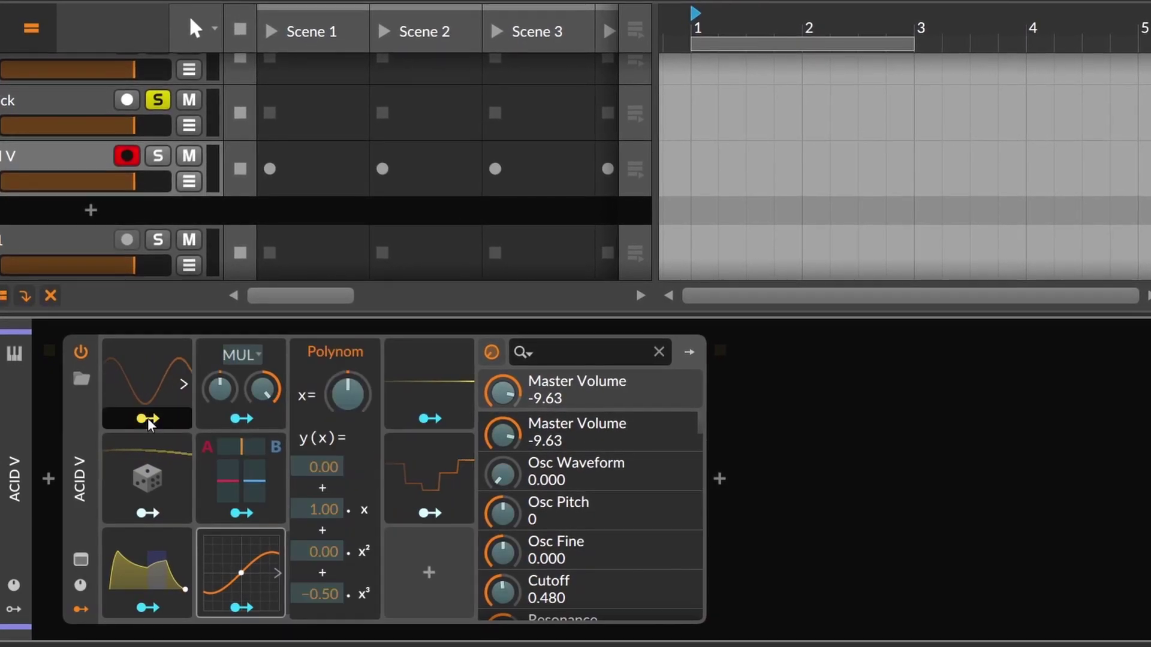
- Map the Acid V's sine LFO to the input of another modulator
{"action": "left_click", "coordinate": [149, 420]}
{"action": "left_click_drag", "start_coordinate": [348, 396], "coordinate": [348, 374]}
{"action": "left_click", "coordinate": [129, 415]}
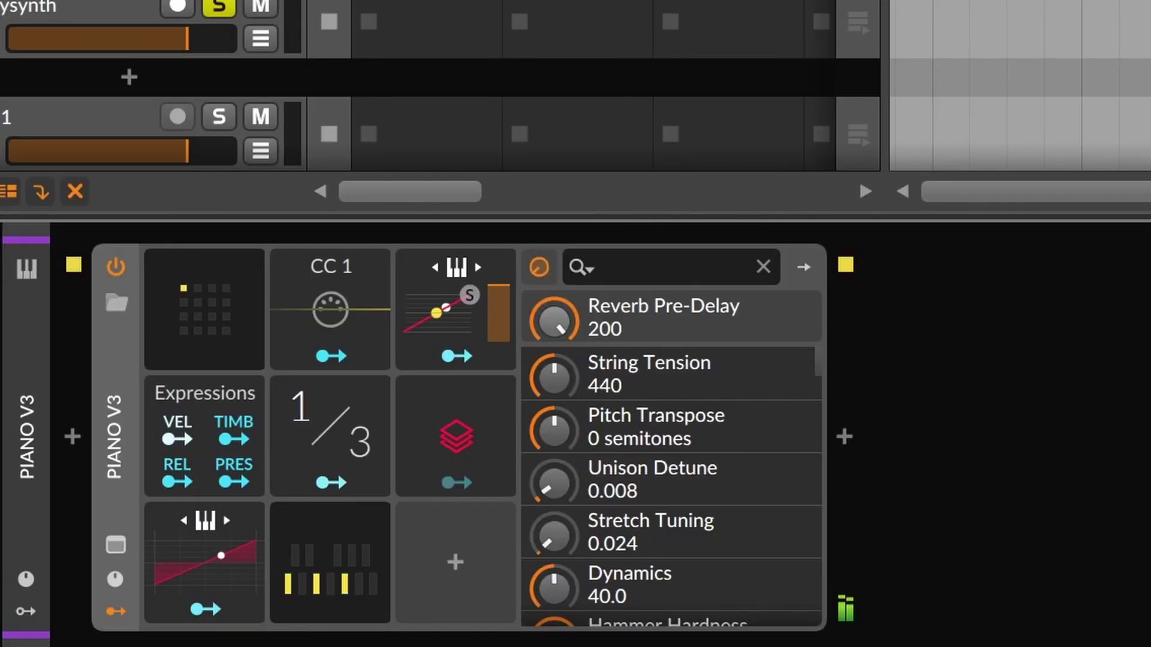
- Open the Piano V3's twelve-note keyboard modulator and map one of its note outputs to Stretch Tuning
{"action": "left_click", "coordinate": [342, 602]}
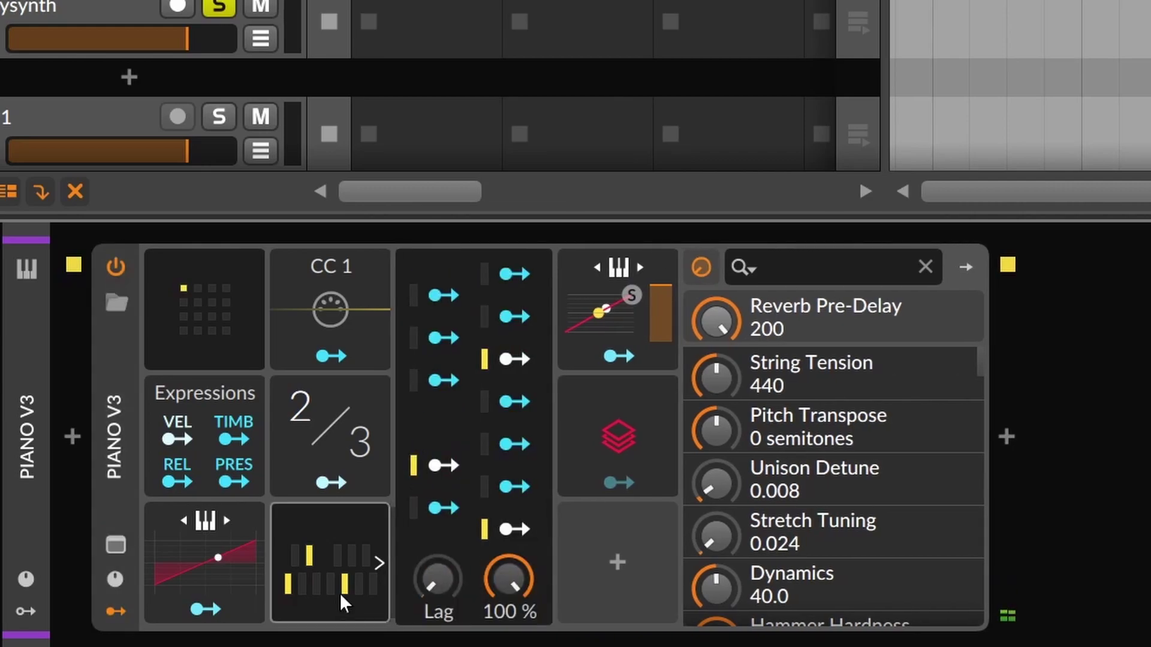
{"action": "left_click", "coordinate": [514, 358]}
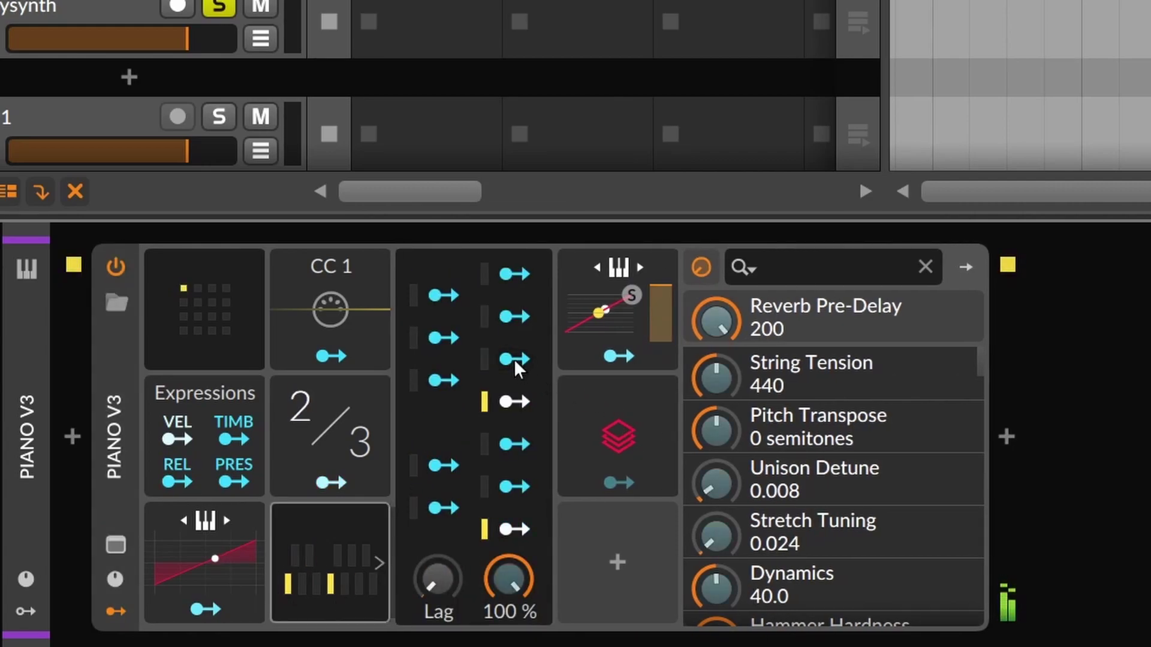
{"action": "left_click_drag", "start_coordinate": [716, 429], "coordinate": [716, 414]}
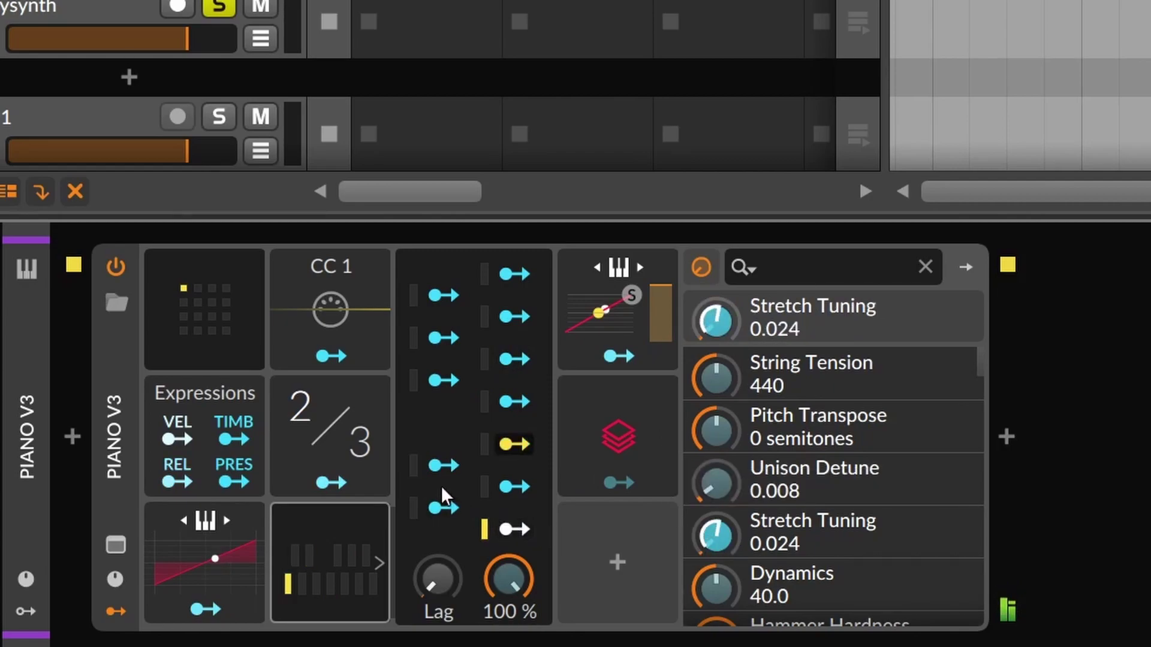
- Set the Piano V3's note counter modulator to a count of 7 and map it to Pitch Transpose
{"action": "left_click", "coordinate": [171, 448]}
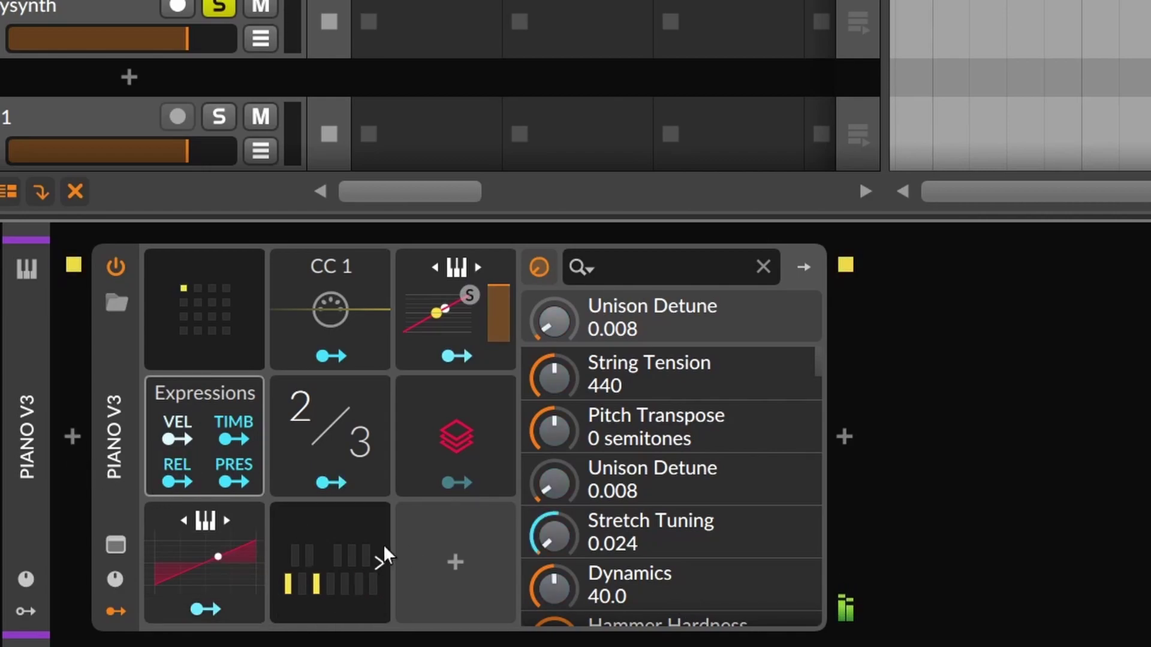
{"action": "left_click", "coordinate": [343, 439]}
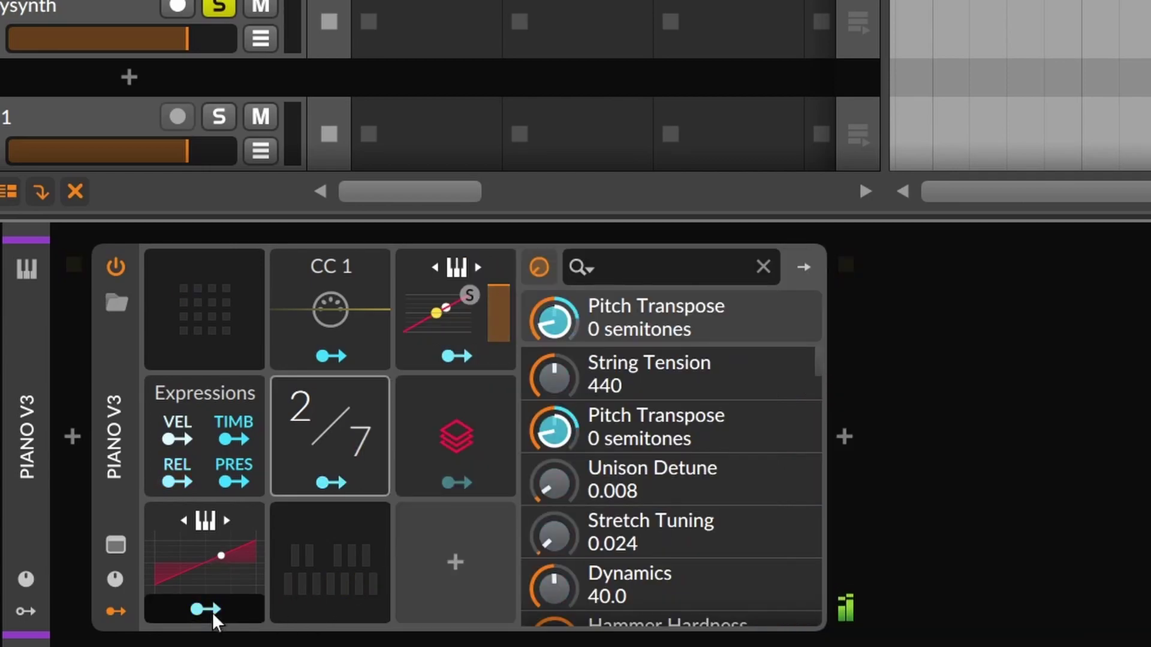
- Open the Piano V3's keytracking curve editor and move the added curve point to C4 at 16.8 %
{"action": "left_click", "coordinate": [199, 543]}
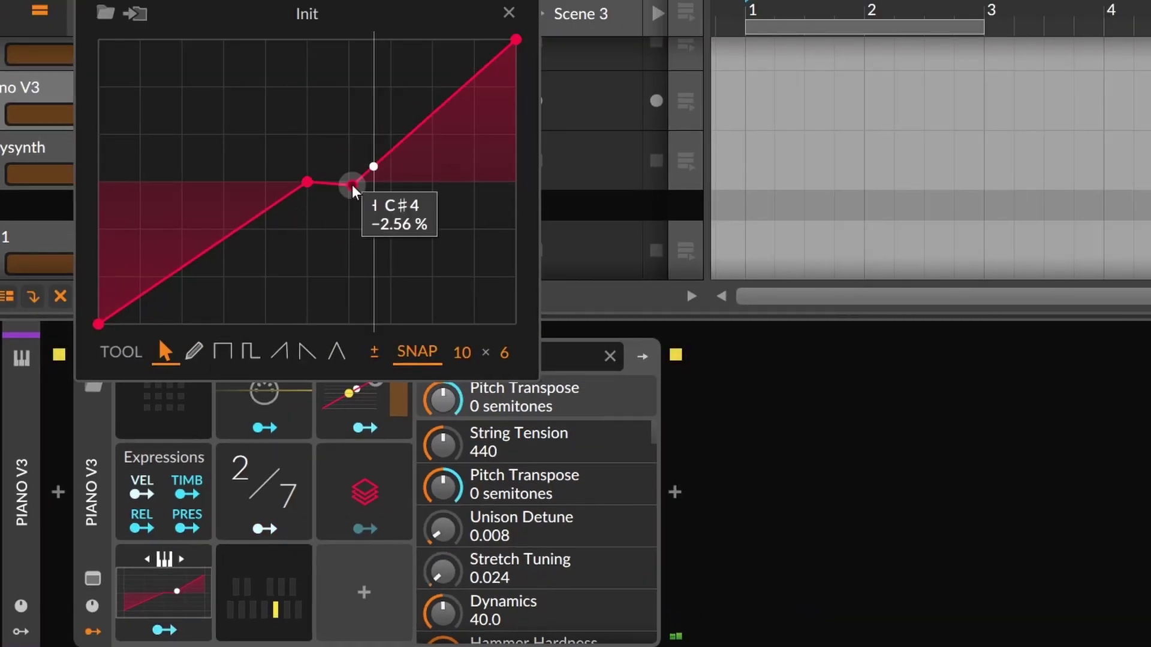
{"action": "left_click_drag", "start_coordinate": [353, 185], "coordinate": [349, 157]}
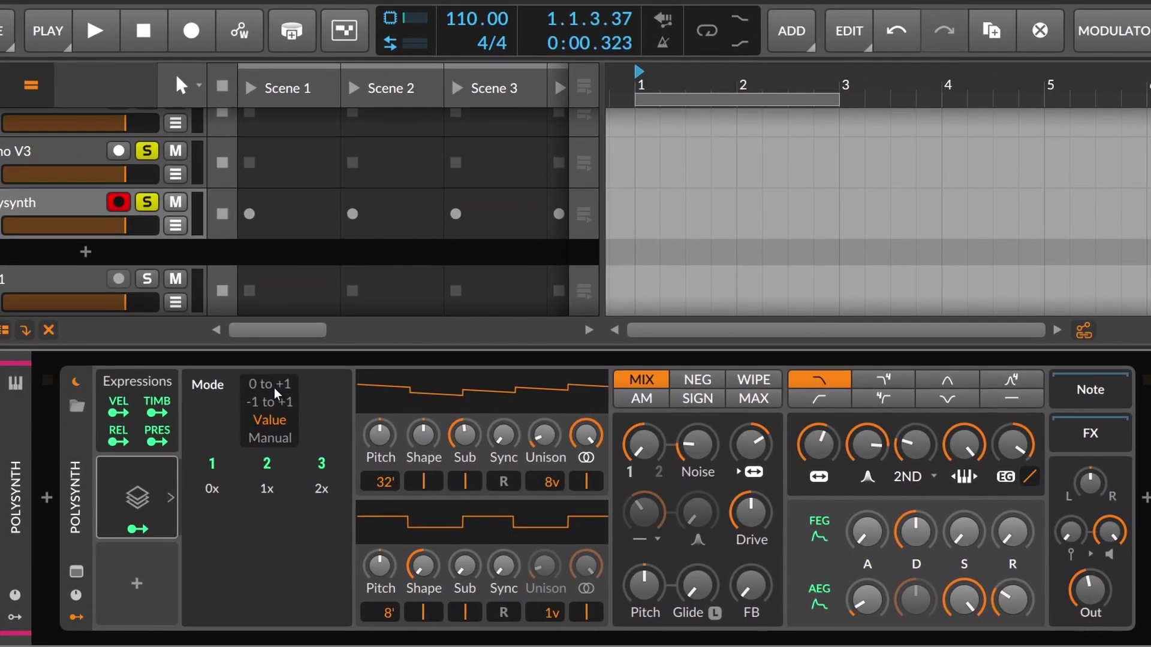
{"action": "left_click", "coordinate": [319, 359]}
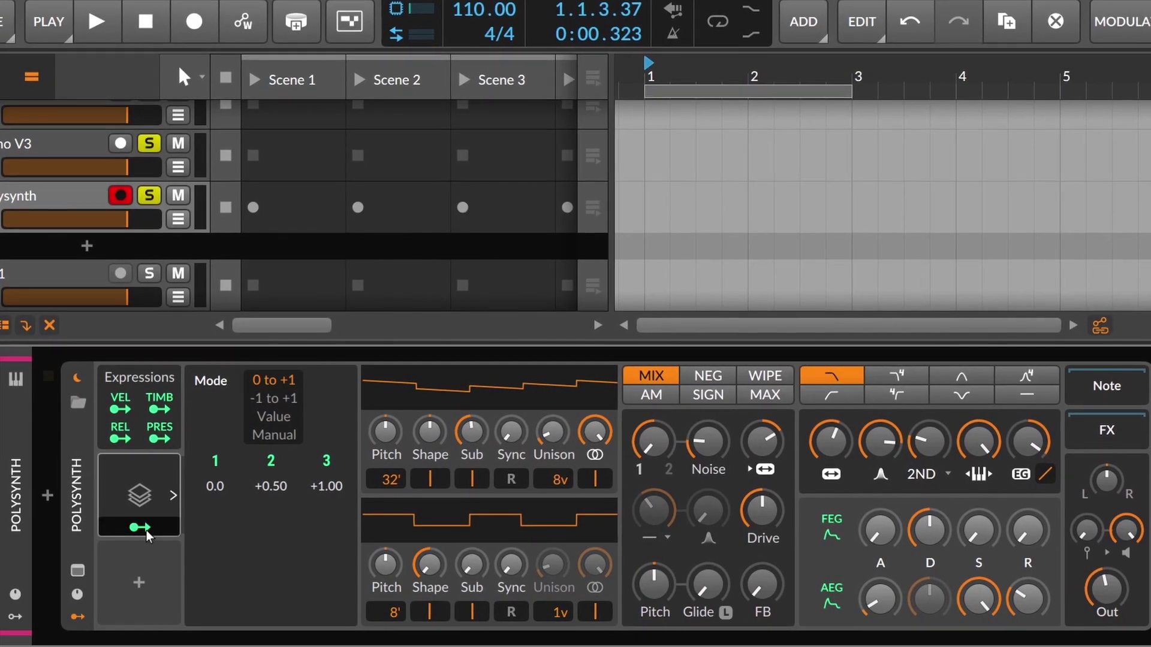
- Map the Polysynth's Voice Stack modulator to the first oscillator's Pitch and to its Shape by 200 %
{"action": "left_click", "coordinate": [146, 530]}
{"action": "left_click_drag", "start_coordinate": [387, 433], "coordinate": [387, 363]}
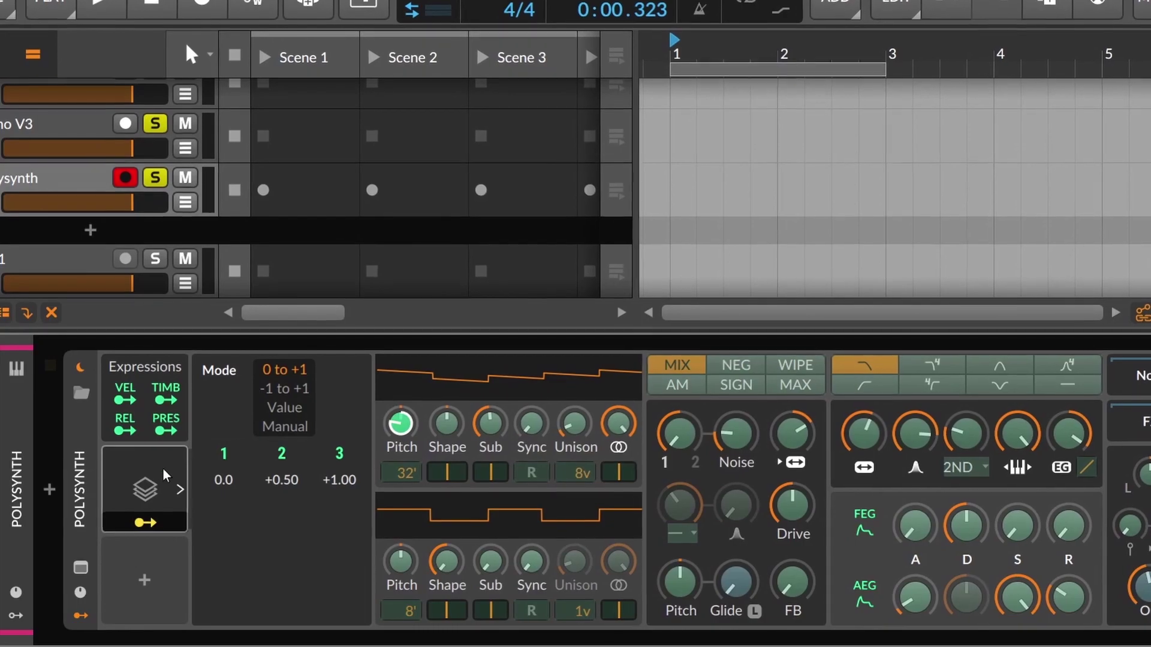
{"action": "left_click_drag", "start_coordinate": [448, 425], "coordinate": [447, 354]}
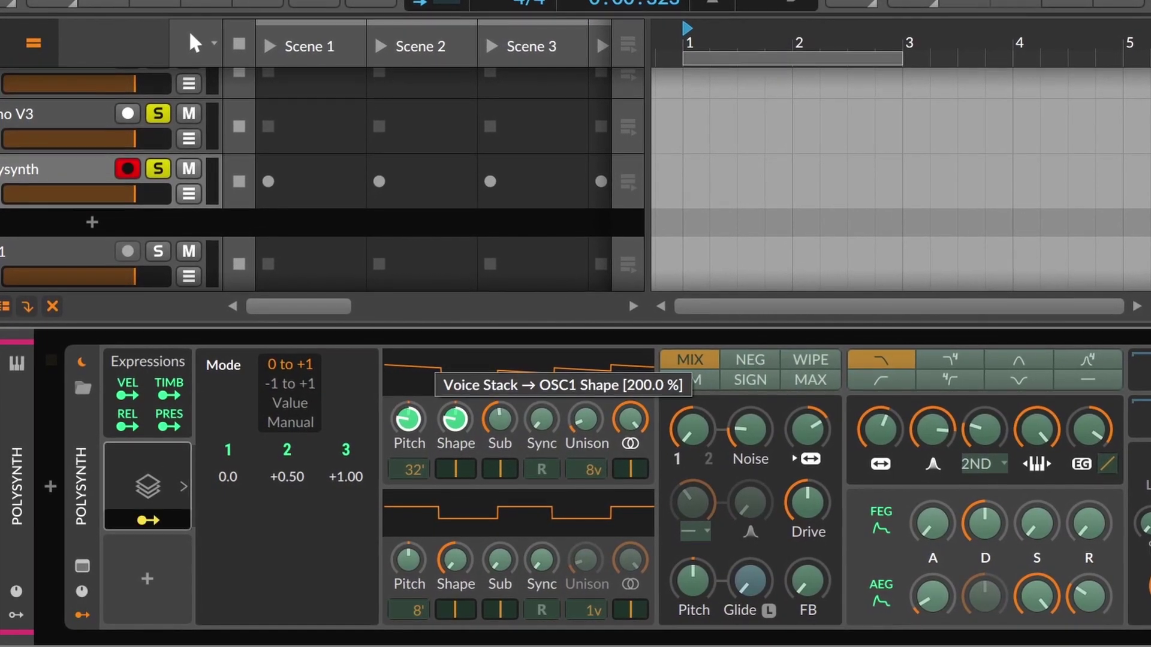
{"action": "left_click", "coordinate": [145, 521]}
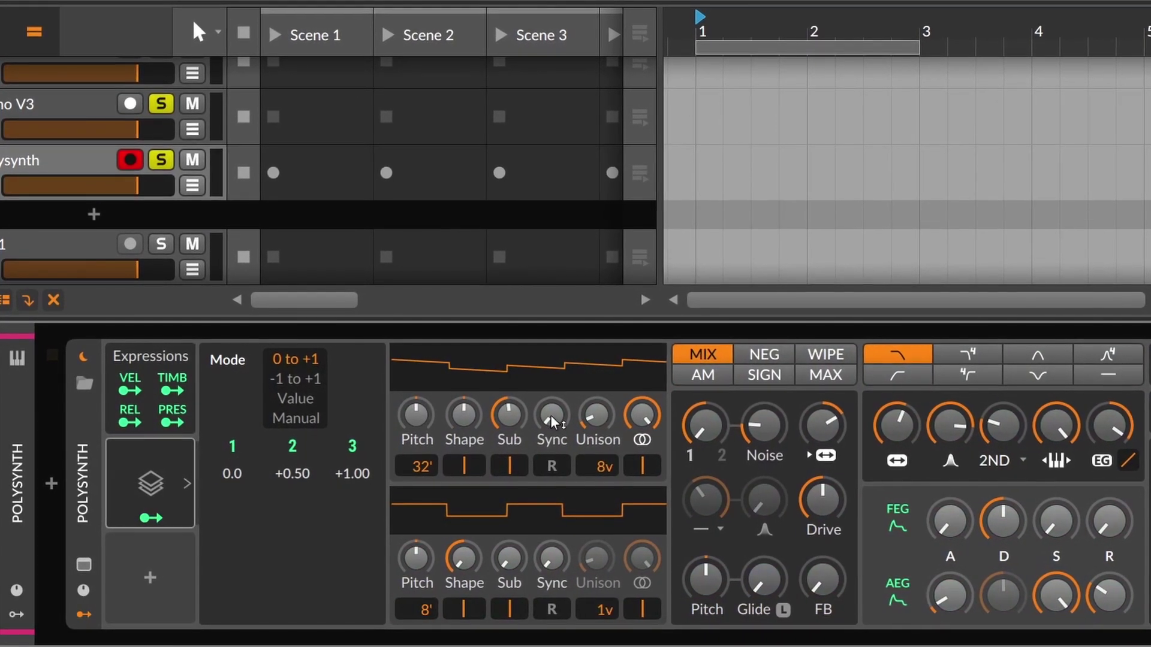
- Adjust the Polysynth's first oscillator Shape and filter cutoff, and toggle mapping for the Voice Stack modulator
{"action": "left_click_drag", "start_coordinate": [468, 416], "coordinate": [467, 486]}
{"action": "left_click_drag", "start_coordinate": [899, 427], "coordinate": [933, 375]}
{"action": "left_click", "coordinate": [151, 515]}
{"action": "left_click", "coordinate": [169, 513]}
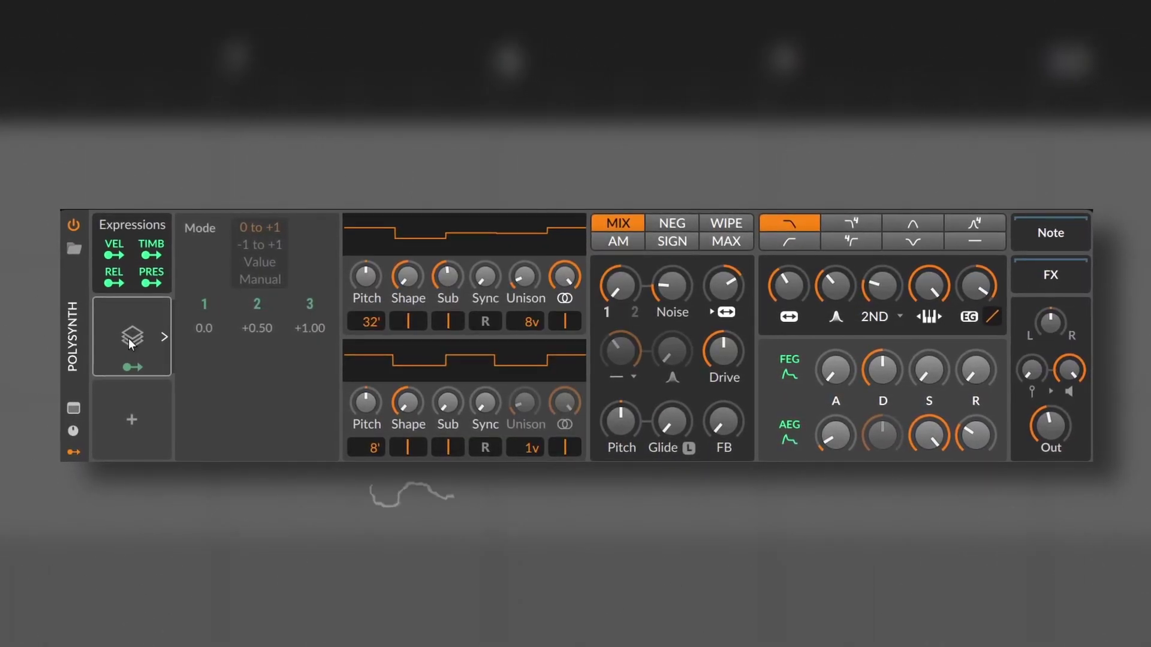
- Show the context options of the Polysynth's Voice Stack modulator
{"action": "right_click", "coordinate": [127, 340]}
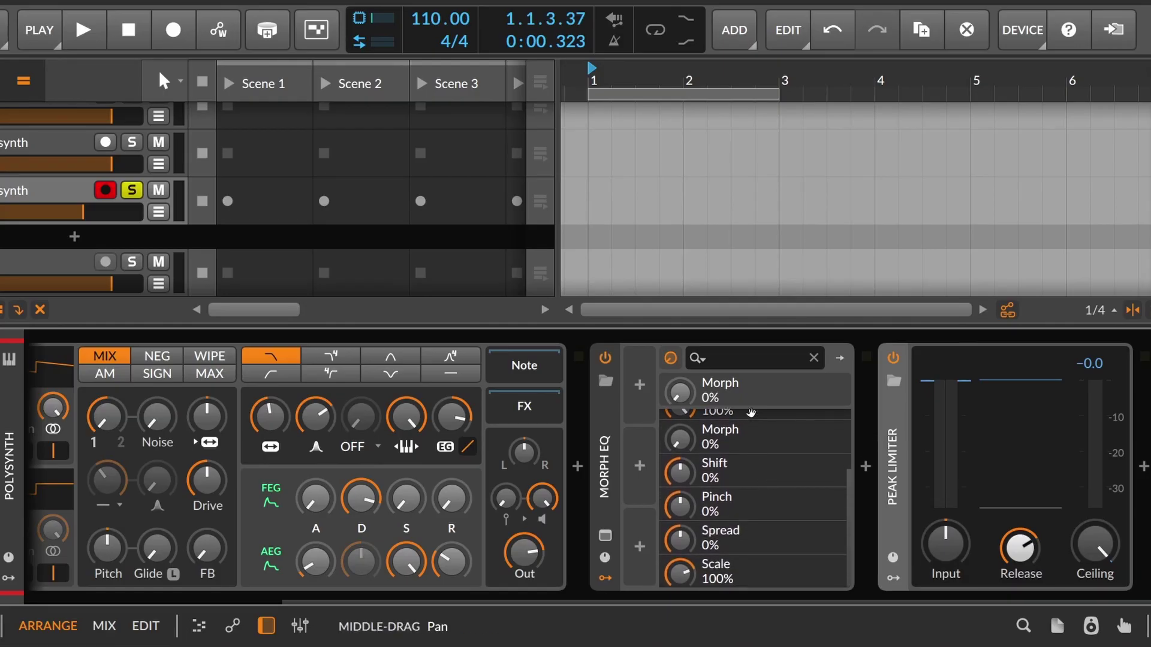
- Browse the Morph EQ's parameter list and open its plug-in window, moving the window out of the way
{"action": "left_click_drag", "start_coordinate": [727, 533], "coordinate": [711, 627]}
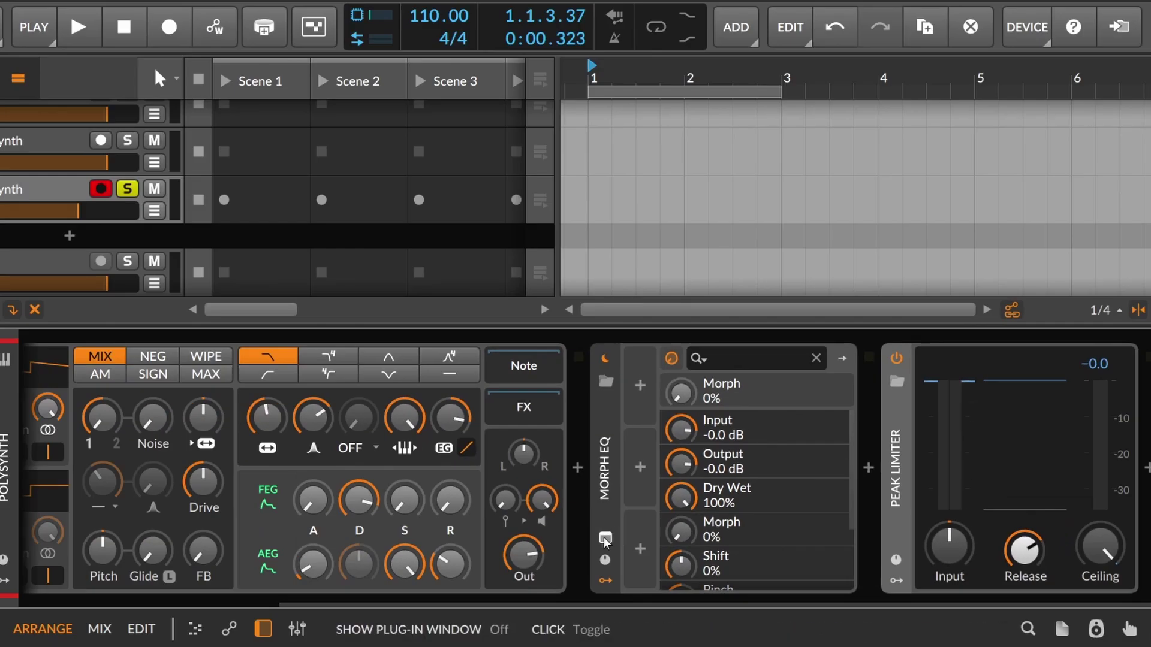
{"action": "left_click", "coordinate": [379, 541]}
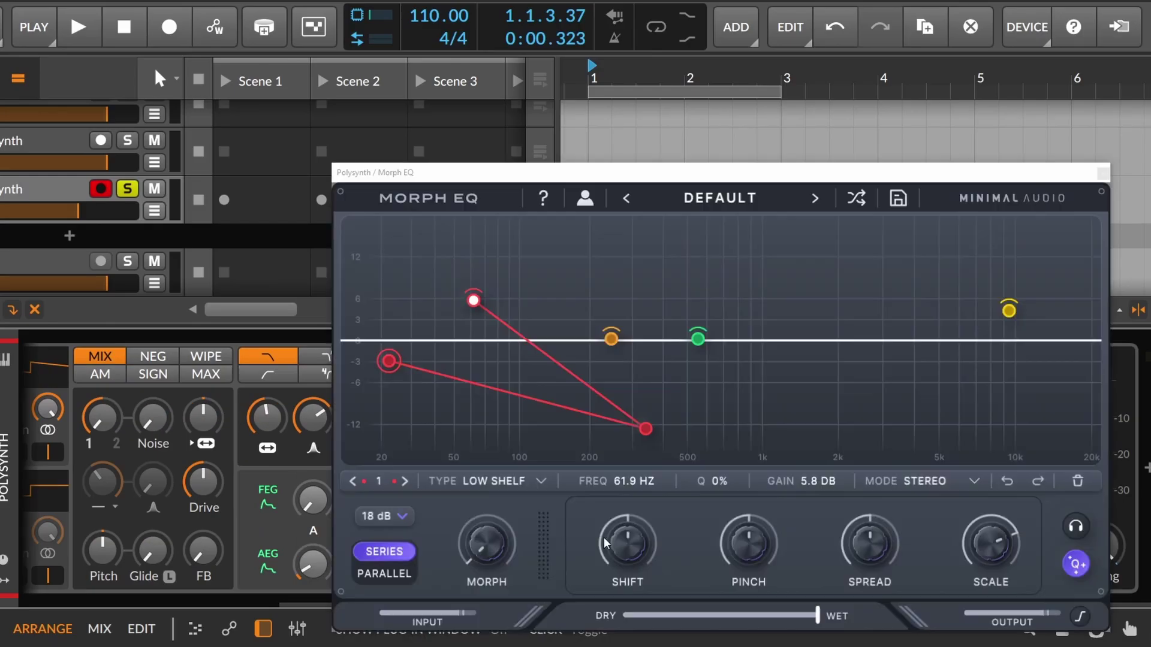
{"action": "left_click_drag", "start_coordinate": [665, 179], "coordinate": [562, 86]}
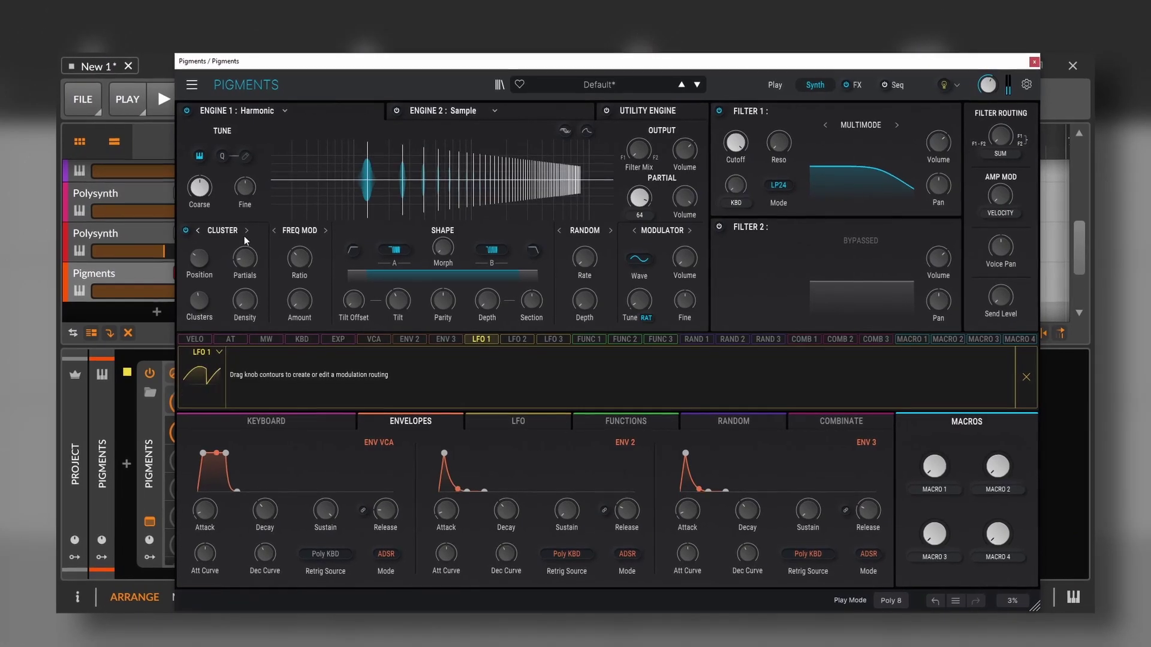
- Route Pigments' LFO 1 to Cluster Partials, and map the device's first modulator to the Harmonic 1 Cluster Position
{"action": "mouse_move", "coordinate": [239, 247]}
{"action": "left_mouse_down"}
{"action": "mouse_move", "coordinate": [240, 235]}
{"action": "mouse_move", "coordinate": [240, 247]}
{"action": "left_mouse_up"}
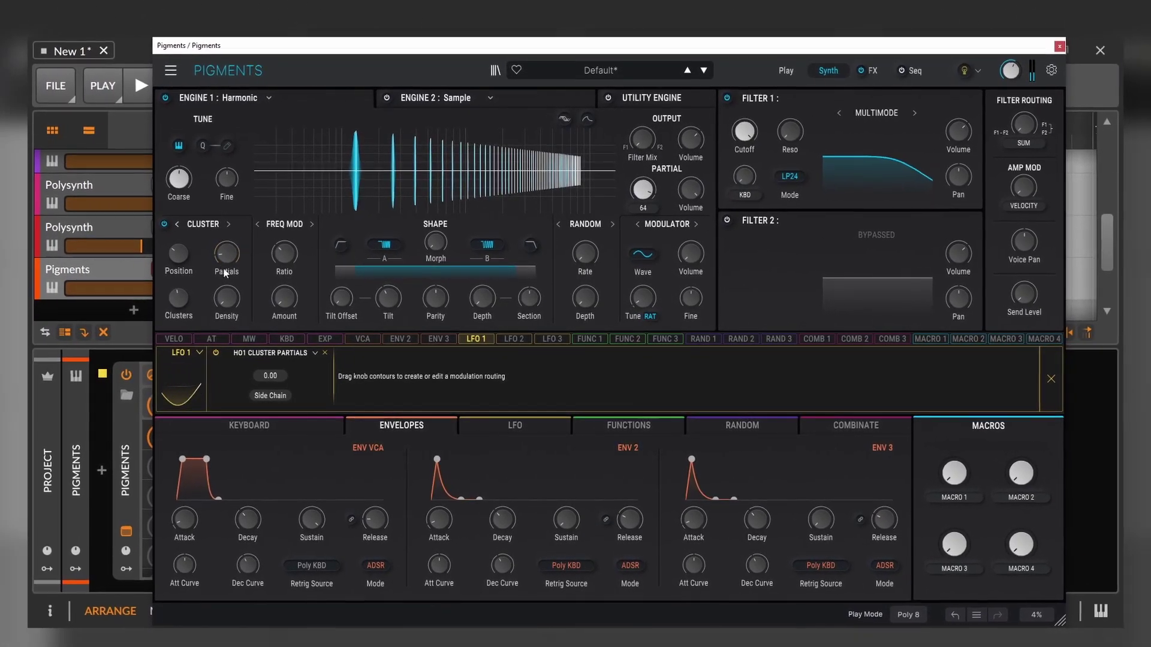
{"action": "left_click_drag", "start_coordinate": [222, 285], "coordinate": [222, 282]}
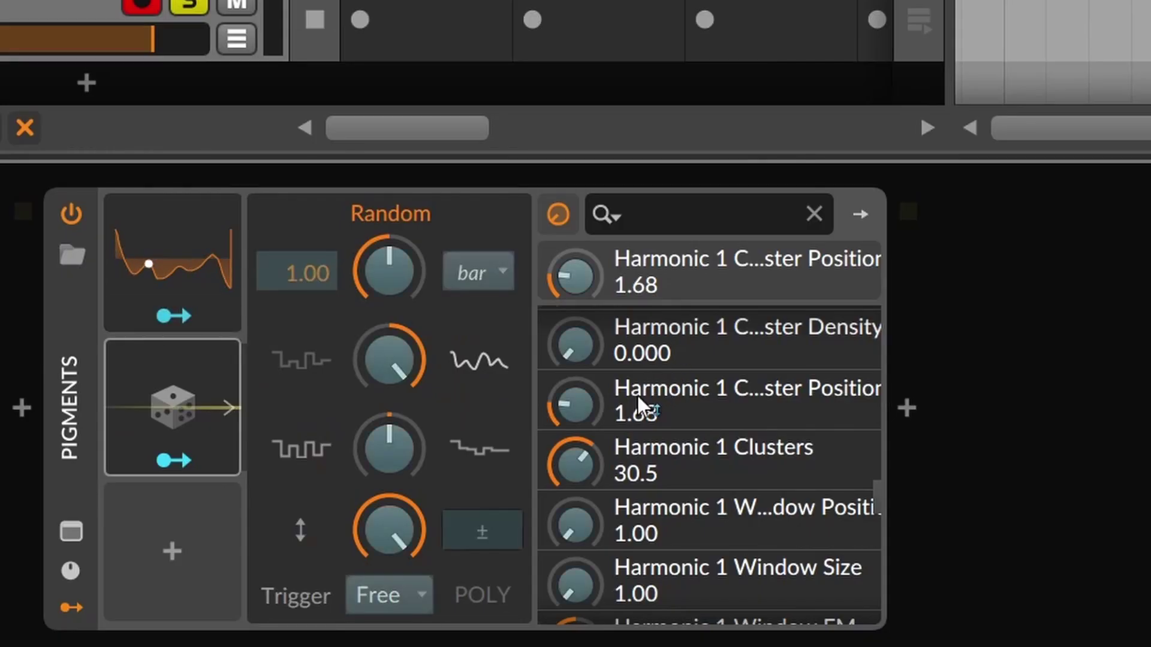
{"action": "left_click", "coordinate": [174, 316]}
{"action": "left_click_drag", "start_coordinate": [575, 406], "coordinate": [576, 405]}
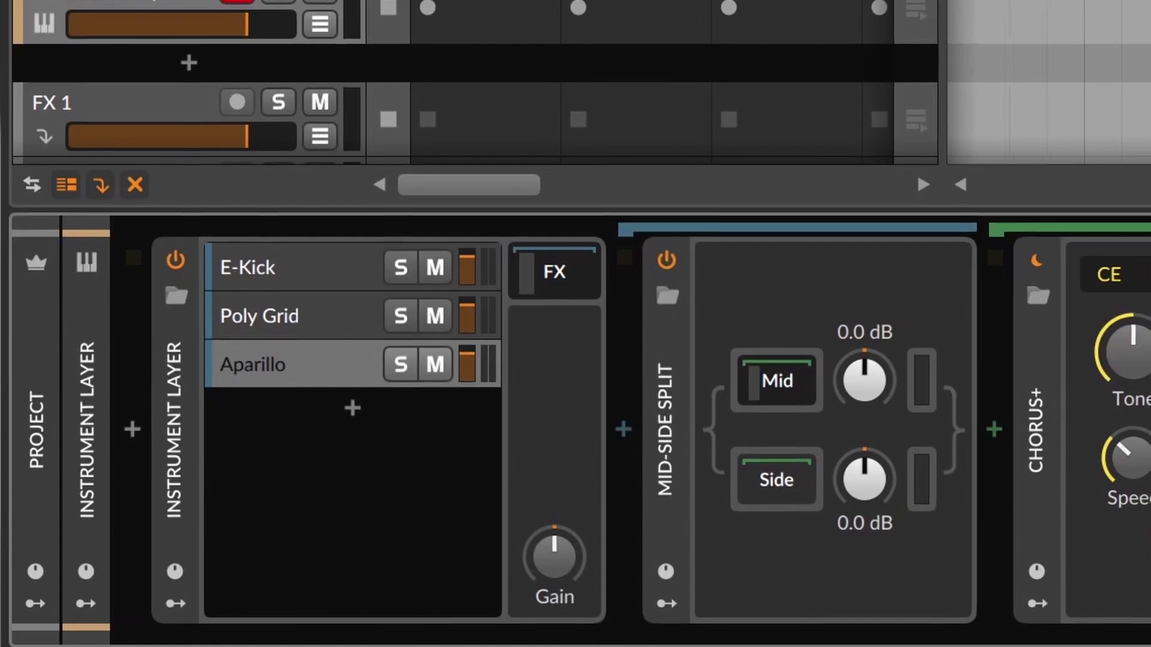
- Show the modulators of the project, of the Instrument Layer track and of the Instrument Layer device
{"action": "left_click", "coordinate": [34, 604]}
{"action": "left_click", "coordinate": [211, 603]}
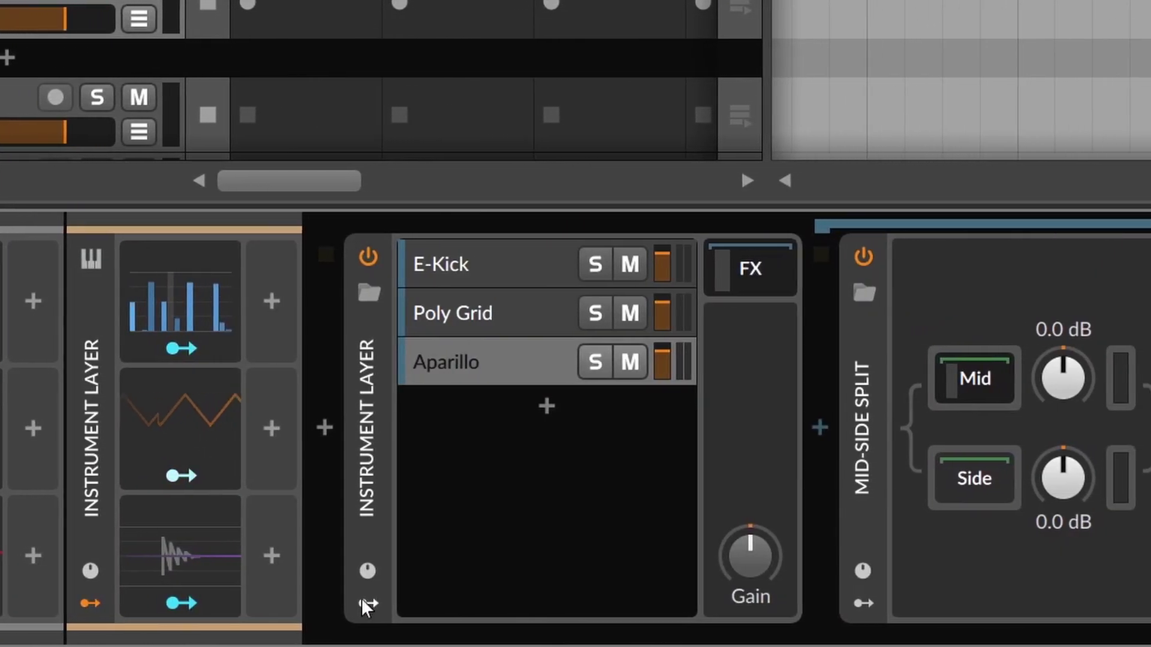
{"action": "left_click", "coordinate": [488, 603]}
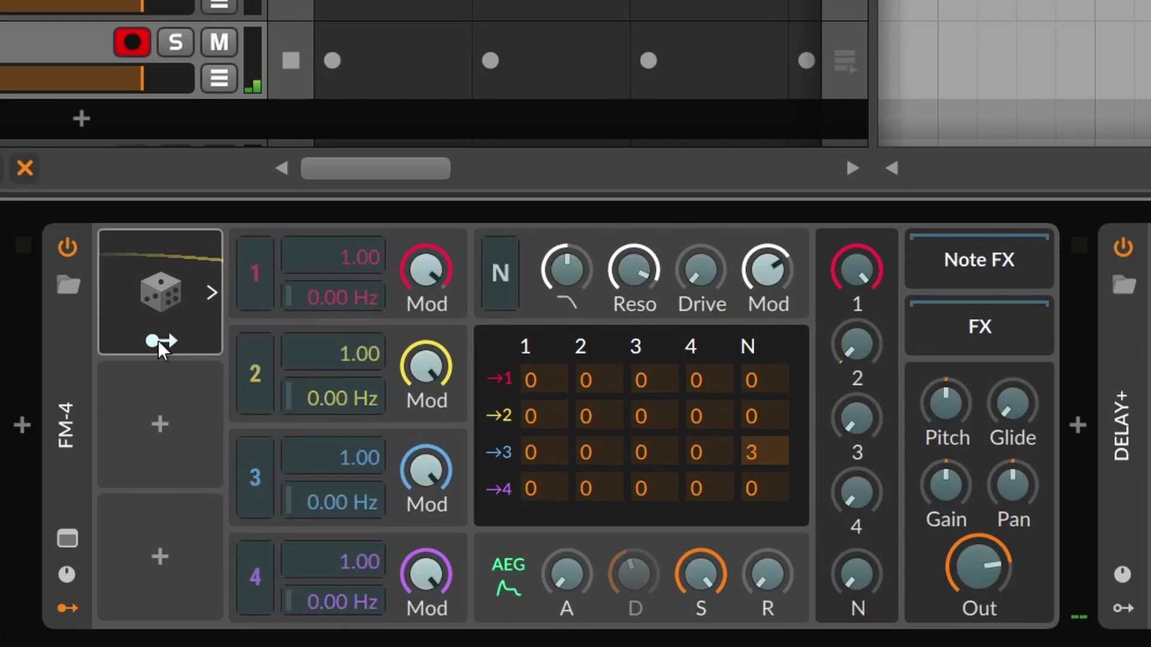
- Place the Delay+ inside the FM-4's FX chain and map the FM-4's Random modulator to its delay time and Soft amount
{"action": "left_click", "coordinate": [156, 432]}
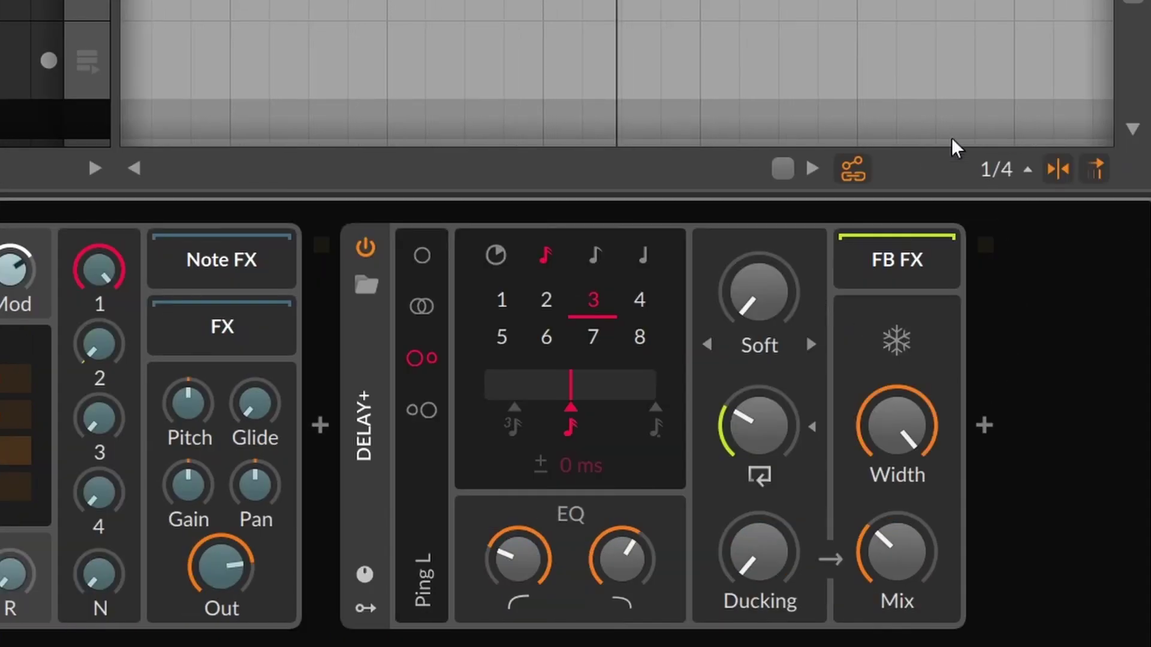
{"action": "left_click_drag", "start_coordinate": [203, 327], "coordinate": [203, 327]}
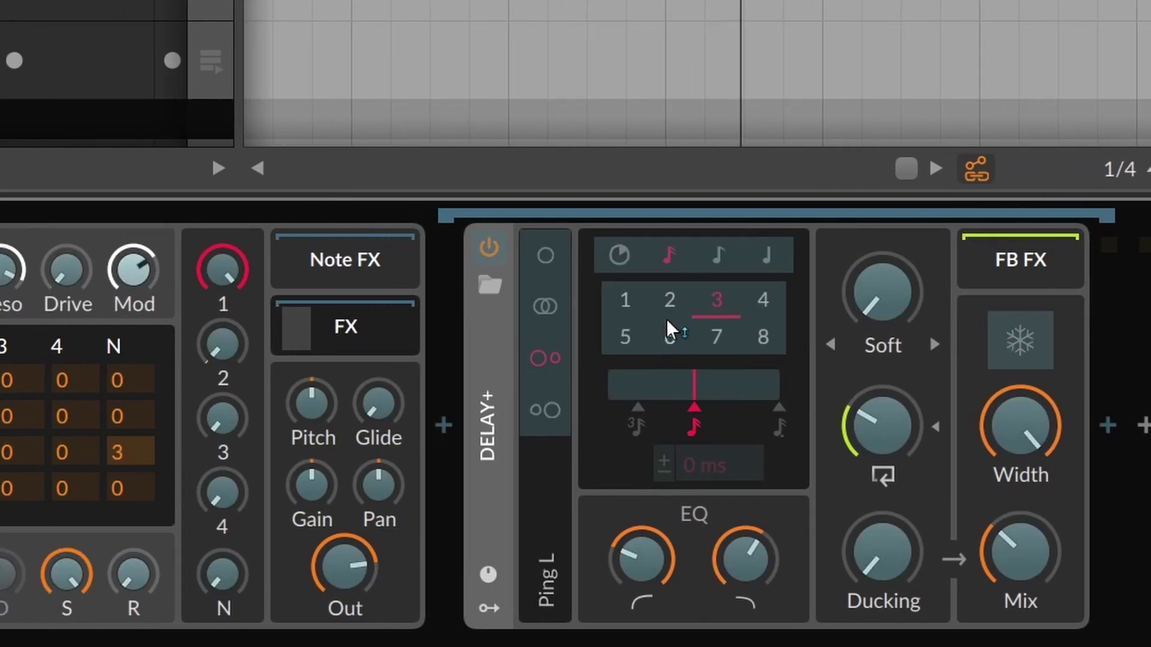
{"action": "left_click_drag", "start_coordinate": [669, 324], "coordinate": [669, 239]}
{"action": "left_click_drag", "start_coordinate": [882, 294], "coordinate": [882, 228]}
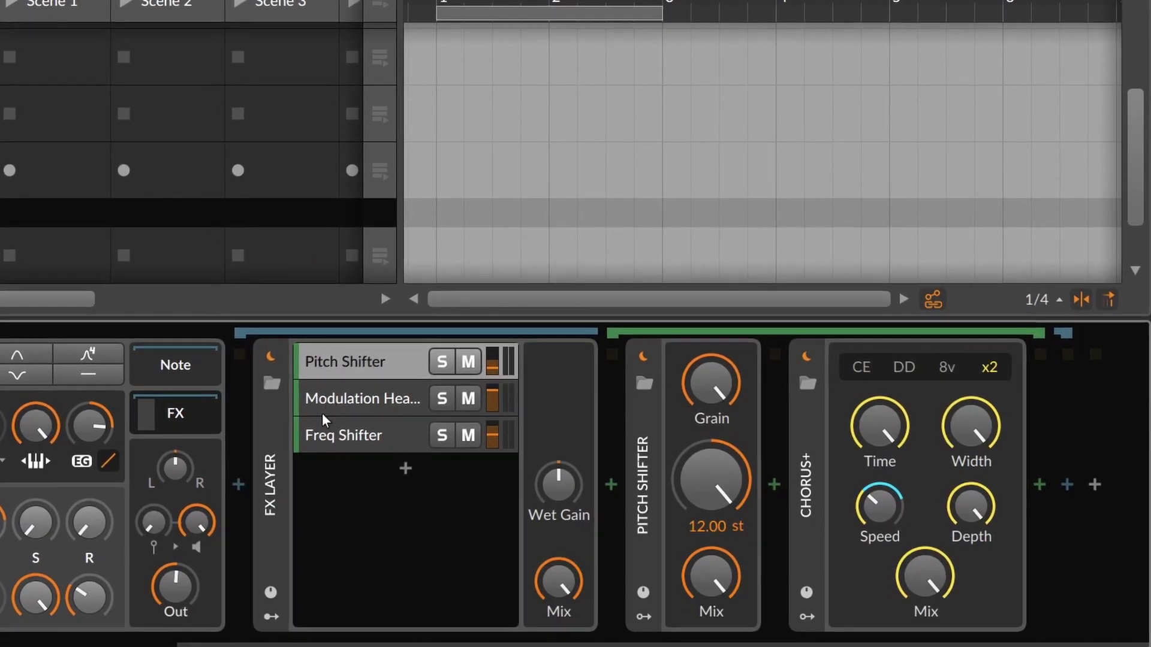
- Show the FX Layer's modulators, view its modulation and Freq Shifter layers, and examine the lower Random modulator's mapping
{"action": "left_click", "coordinate": [265, 619]}
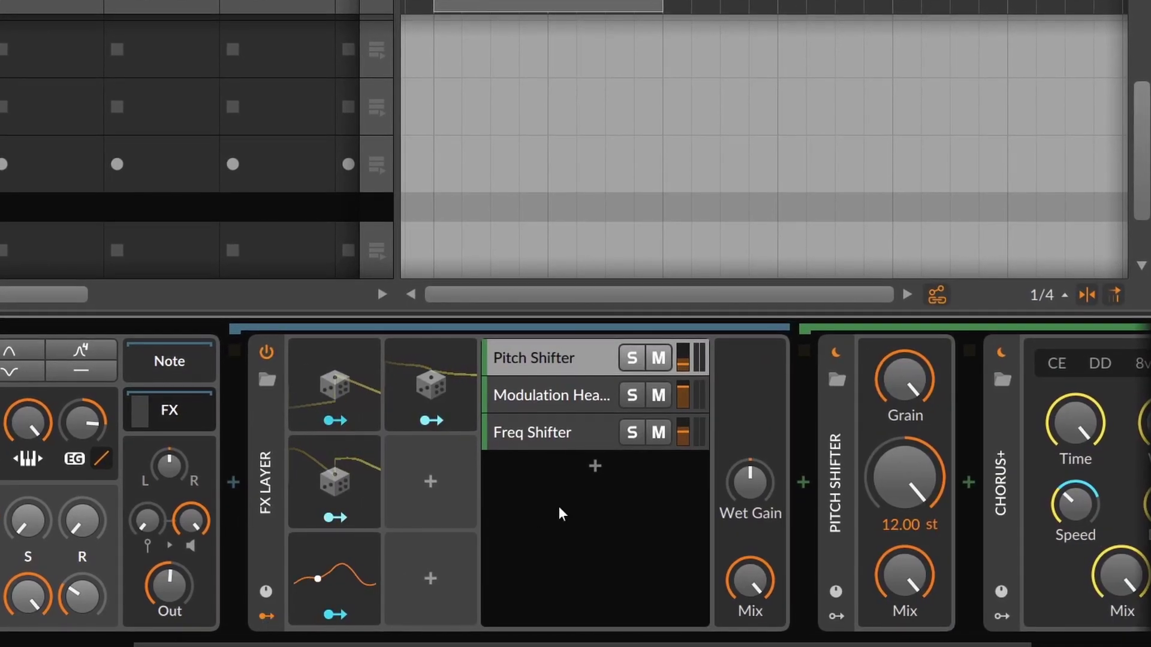
{"action": "left_click_drag", "start_coordinate": [557, 480], "coordinate": [386, 475]}
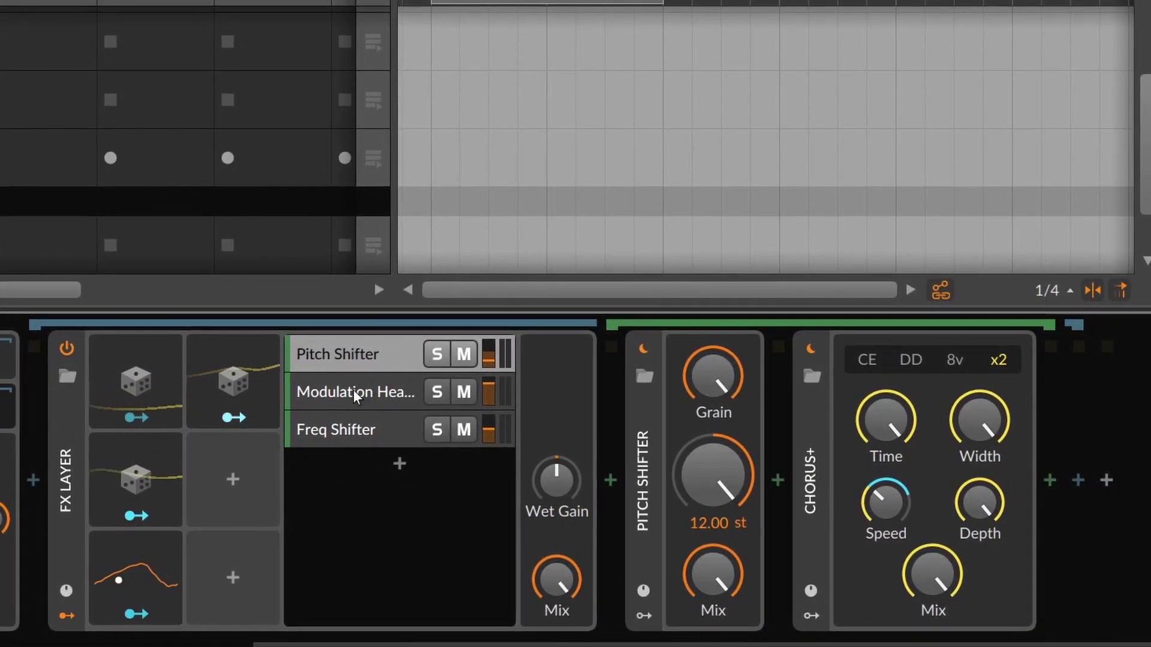
{"action": "left_click", "coordinate": [369, 391]}
{"action": "left_click", "coordinate": [343, 428]}
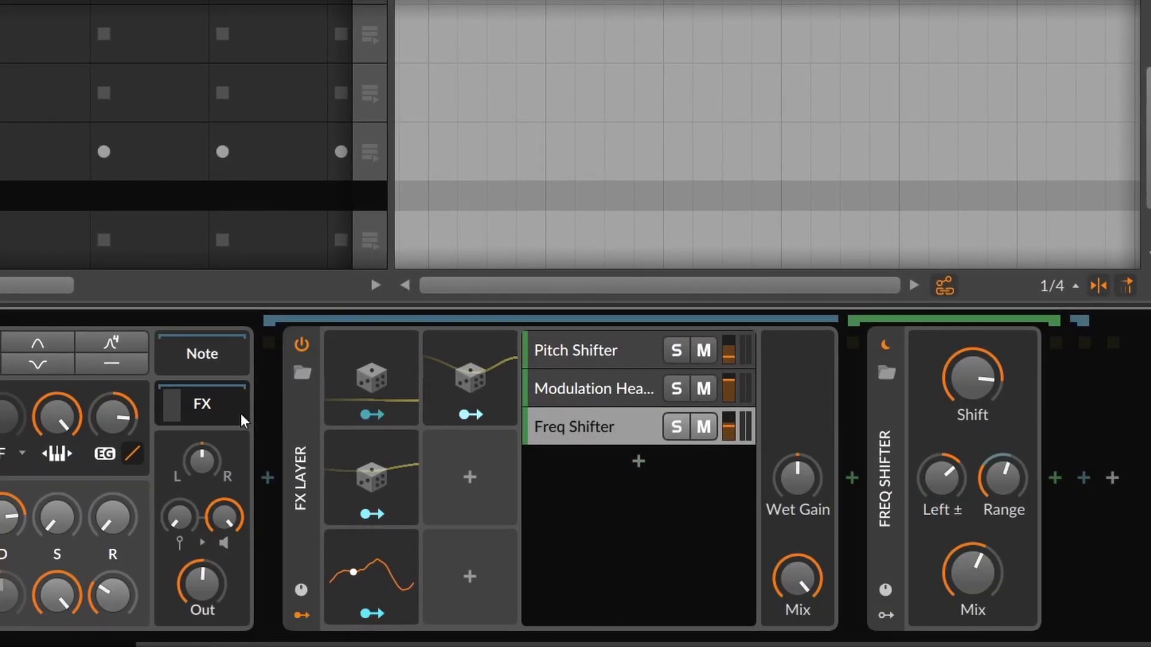
{"action": "left_click", "coordinate": [345, 511]}
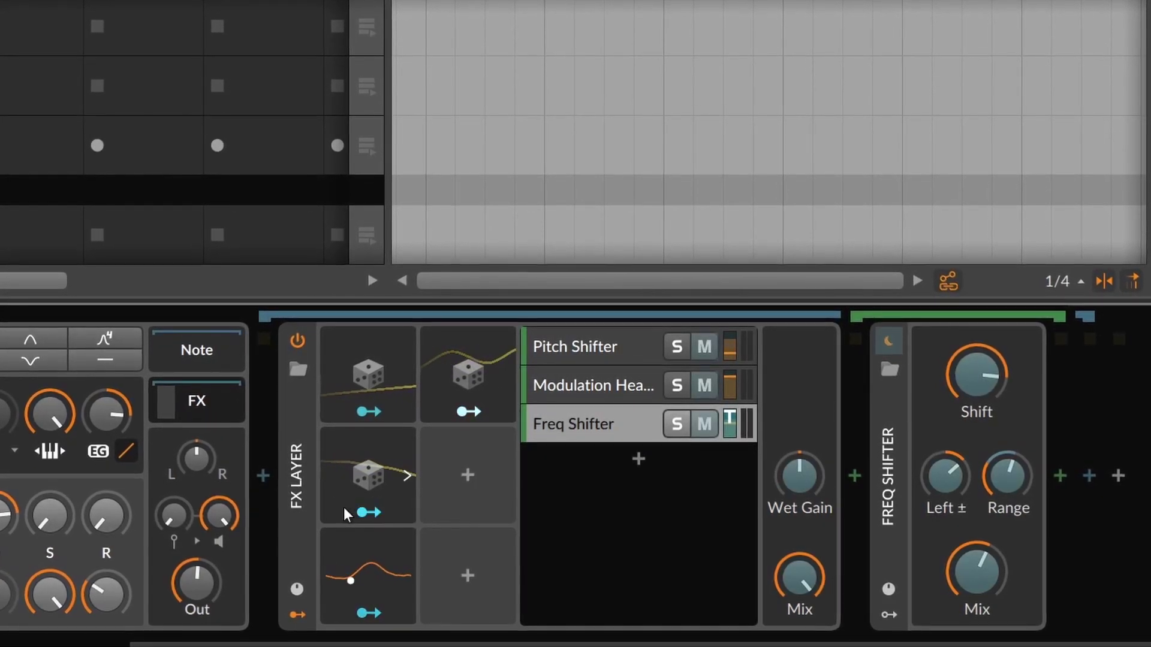
{"action": "left_click", "coordinate": [341, 511]}
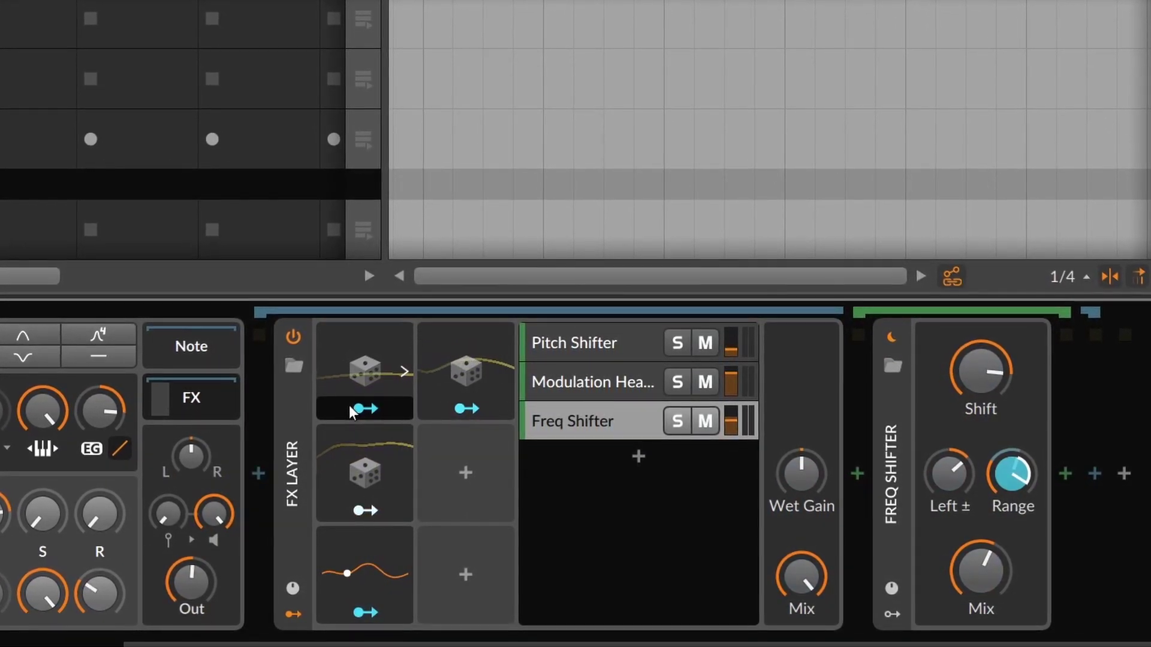
{"action": "left_click", "coordinate": [601, 392]}
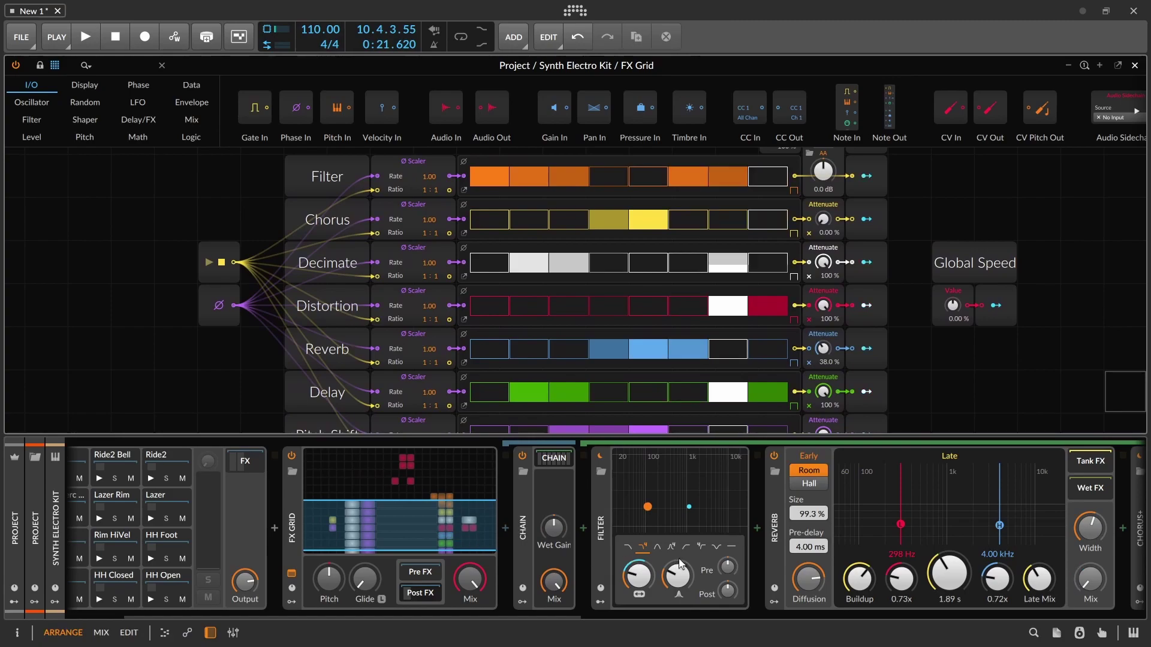
- Look through the effects in the Chain device after the FX Grid, and toggle the display of the chain
{"action": "left_click_drag", "start_coordinate": [679, 563], "coordinate": [245, 546]}
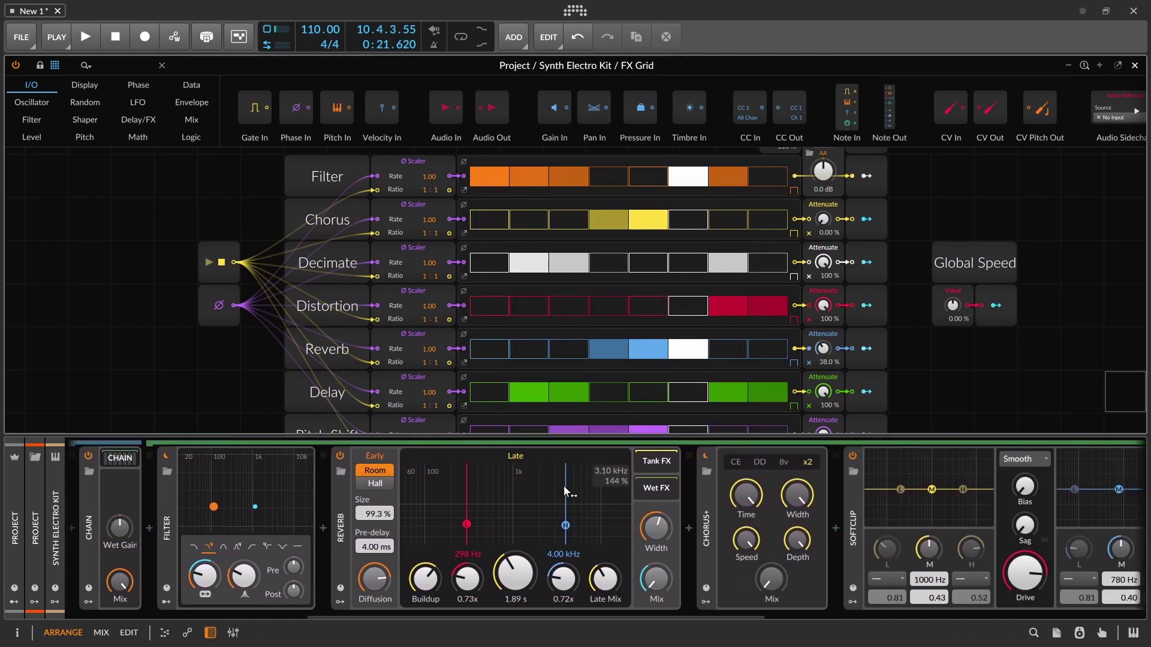
{"action": "left_click_drag", "start_coordinate": [737, 536], "coordinate": [181, 533]}
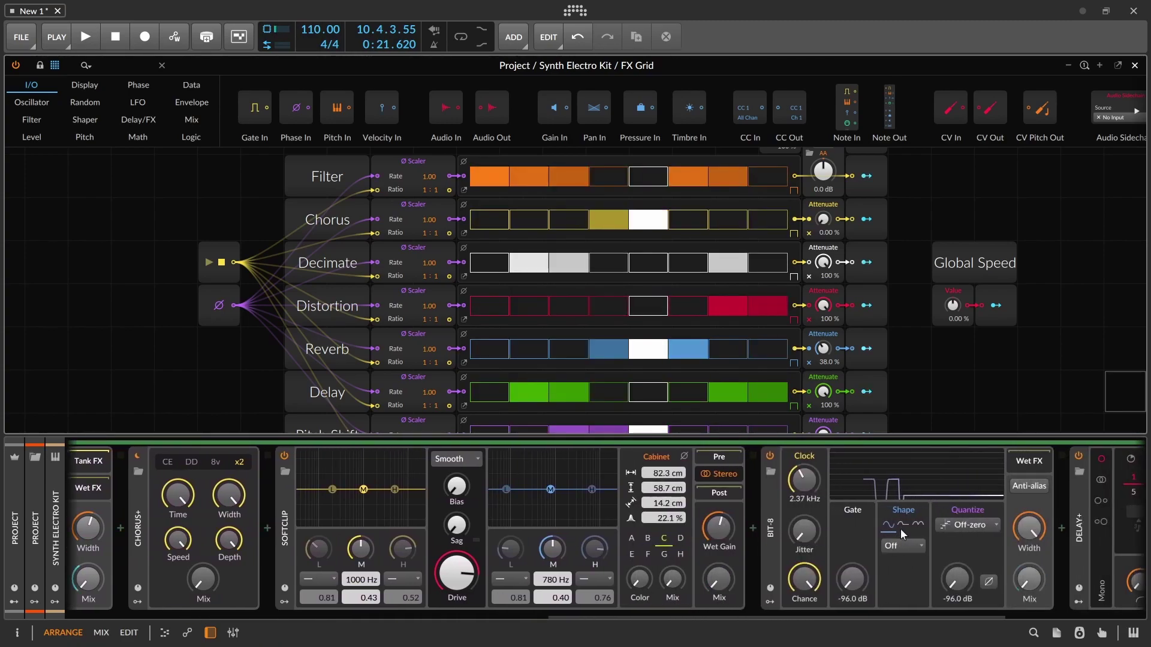
{"action": "scroll", "coordinate": [646, 546], "scroll_direction": "left", "scroll_amount": 14}
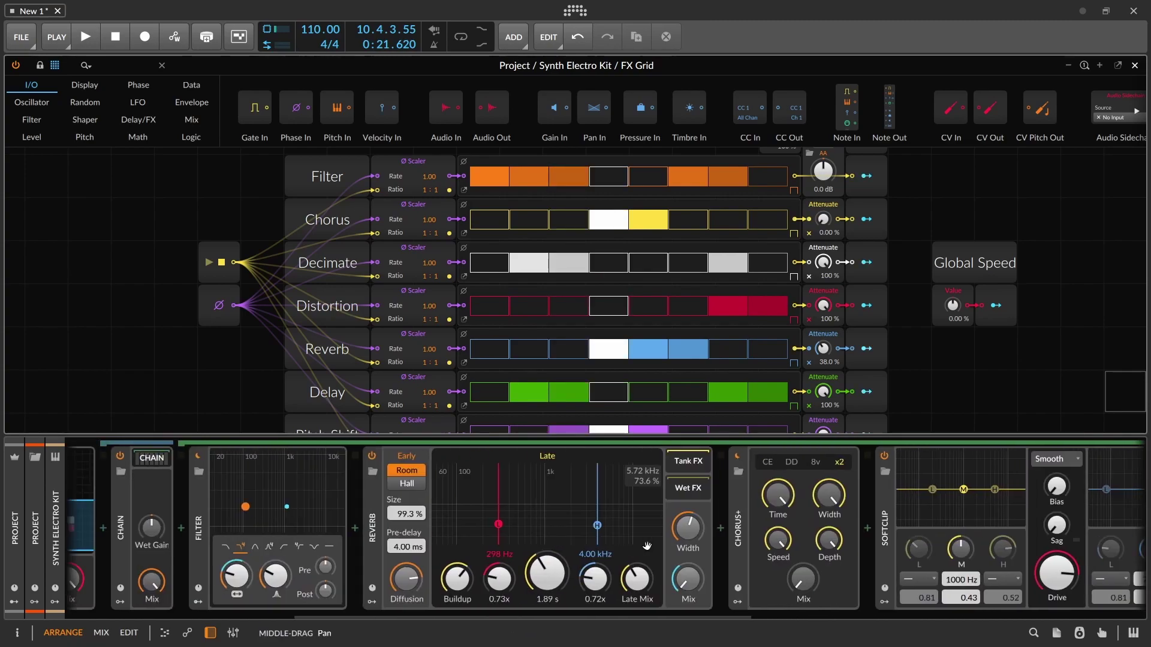
{"action": "scroll", "coordinate": [646, 546], "scroll_direction": "left", "scroll_amount": 12}
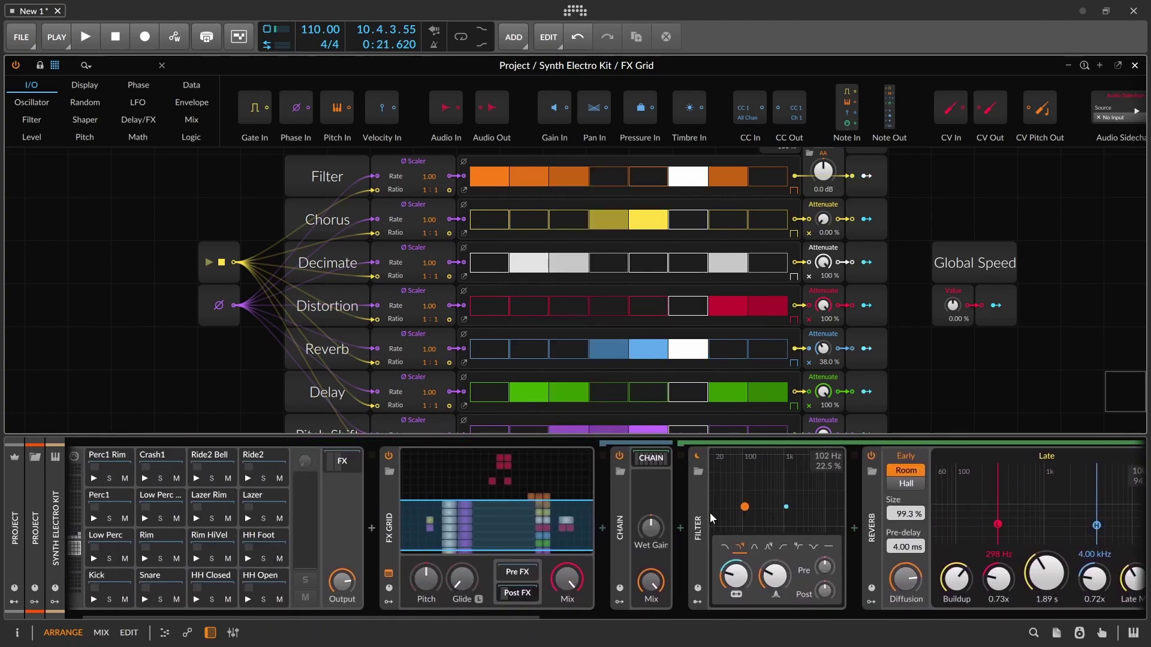
{"action": "left_click", "coordinate": [649, 459]}
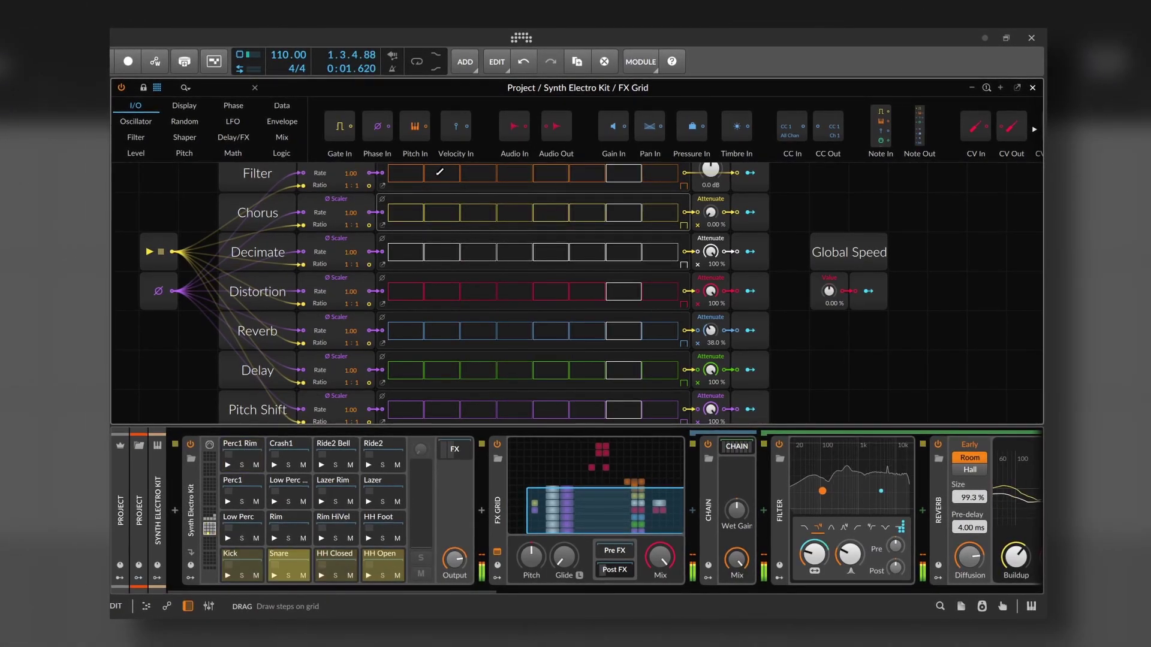
- Draw active steps in the FX Grid: Filter 2–3, Chorus 6–7, Decimate 4–5, Distortion 7–8, Reverb 1 and 3–4, Delay 1–2 and 6–7
{"action": "left_click_drag", "start_coordinate": [587, 211], "coordinate": [621, 213]}
{"action": "left_click_drag", "start_coordinate": [516, 253], "coordinate": [544, 254]}
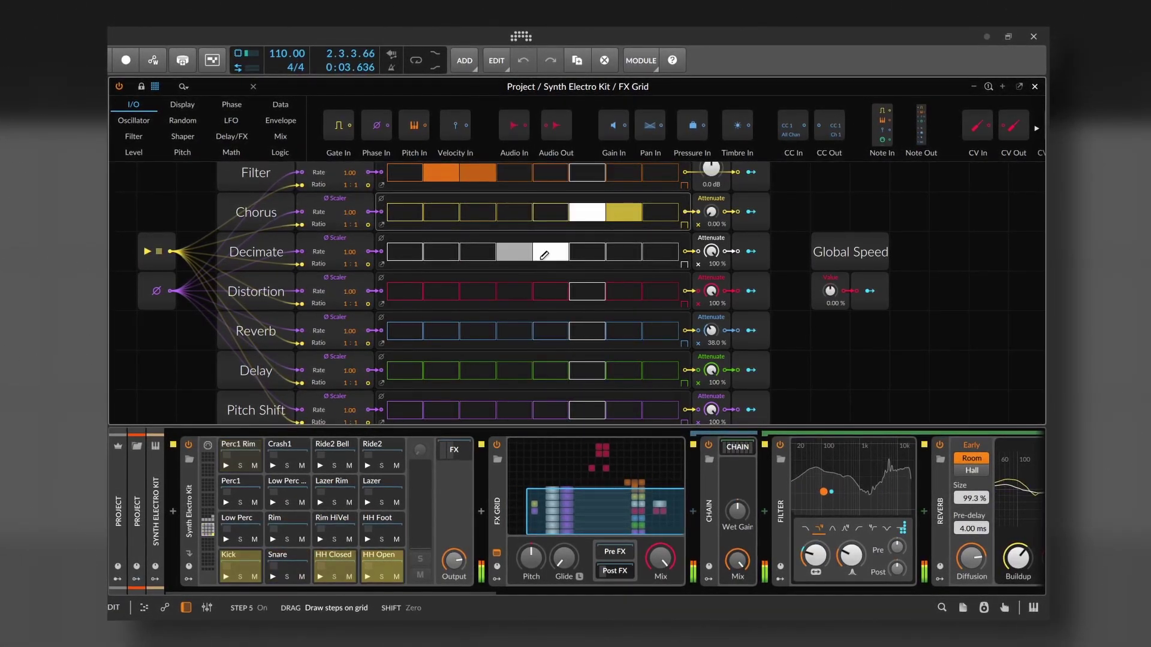
{"action": "left_click", "coordinate": [525, 331]}
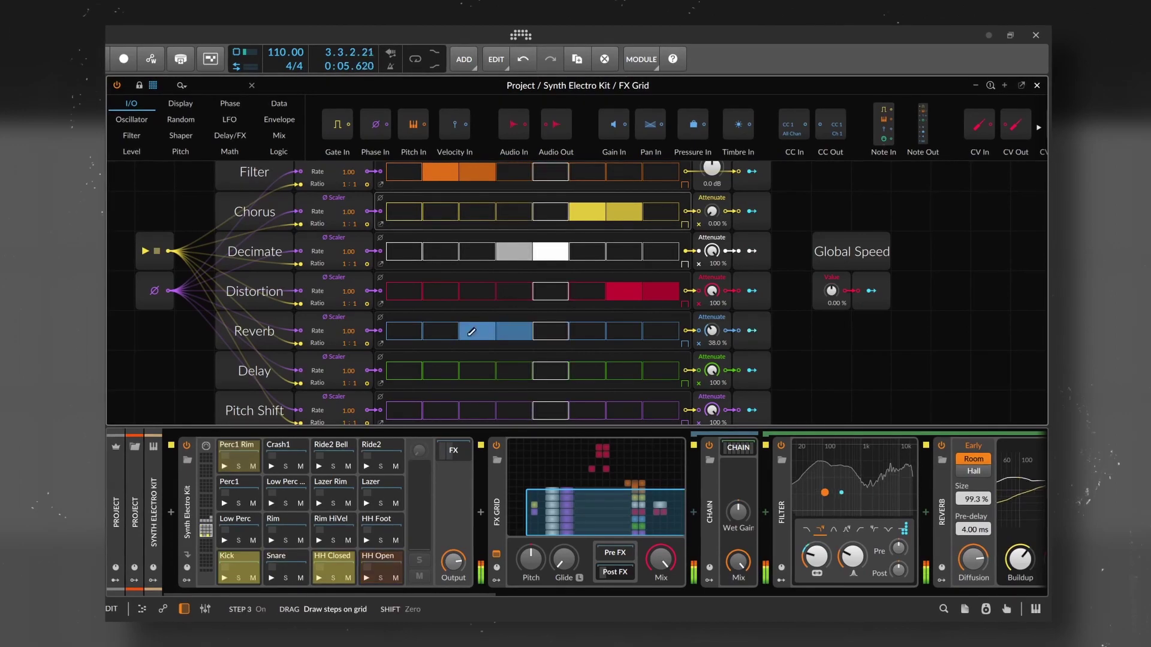
{"action": "left_click", "coordinate": [404, 330]}
{"action": "left_click_drag", "start_coordinate": [405, 370], "coordinate": [440, 370]}
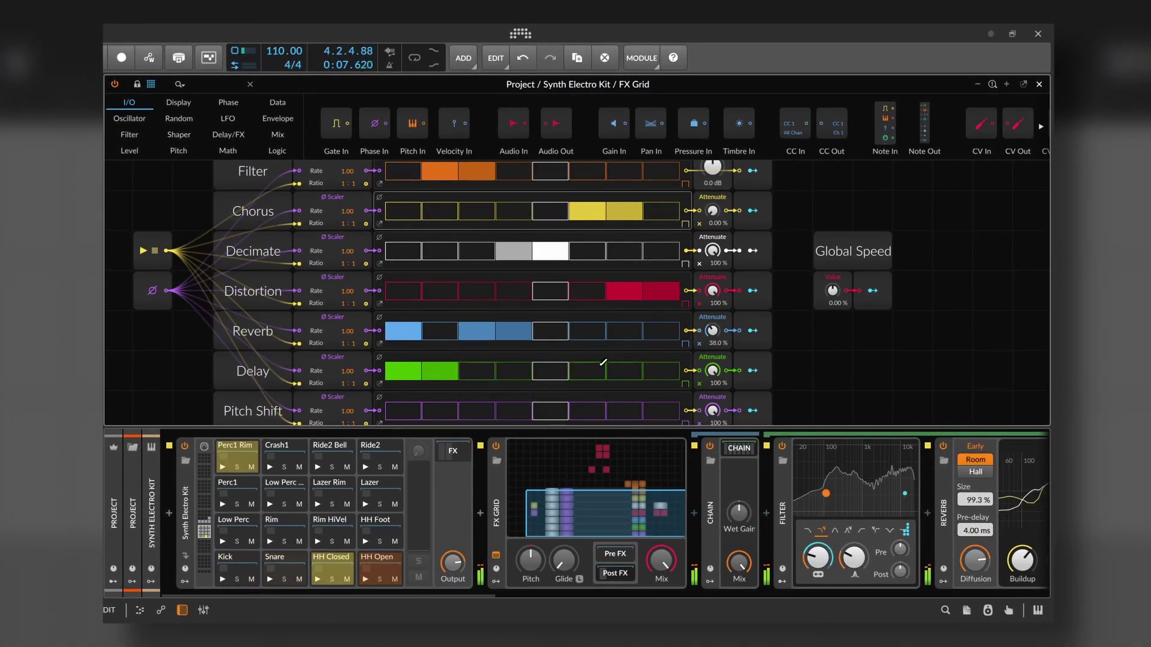
{"action": "left_click_drag", "start_coordinate": [576, 370], "coordinate": [626, 371]}
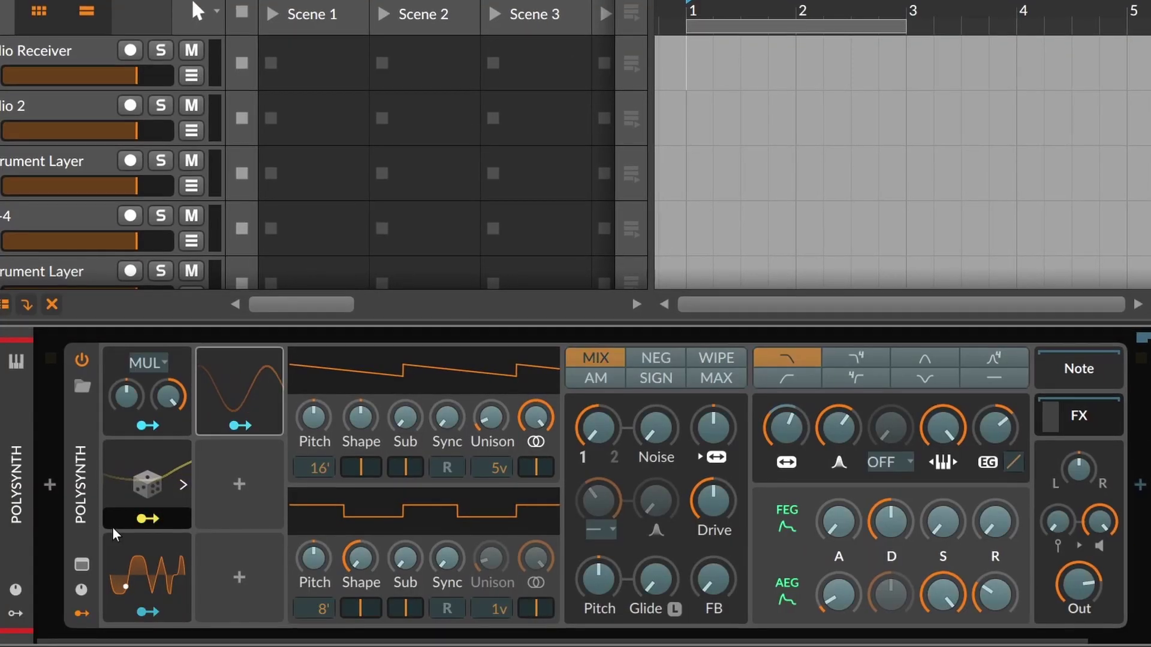
- Map the Polysynth's Random modulator to the Classic LFO's rate and to the Curves modulator's amplitude
{"action": "left_click", "coordinate": [244, 368]}
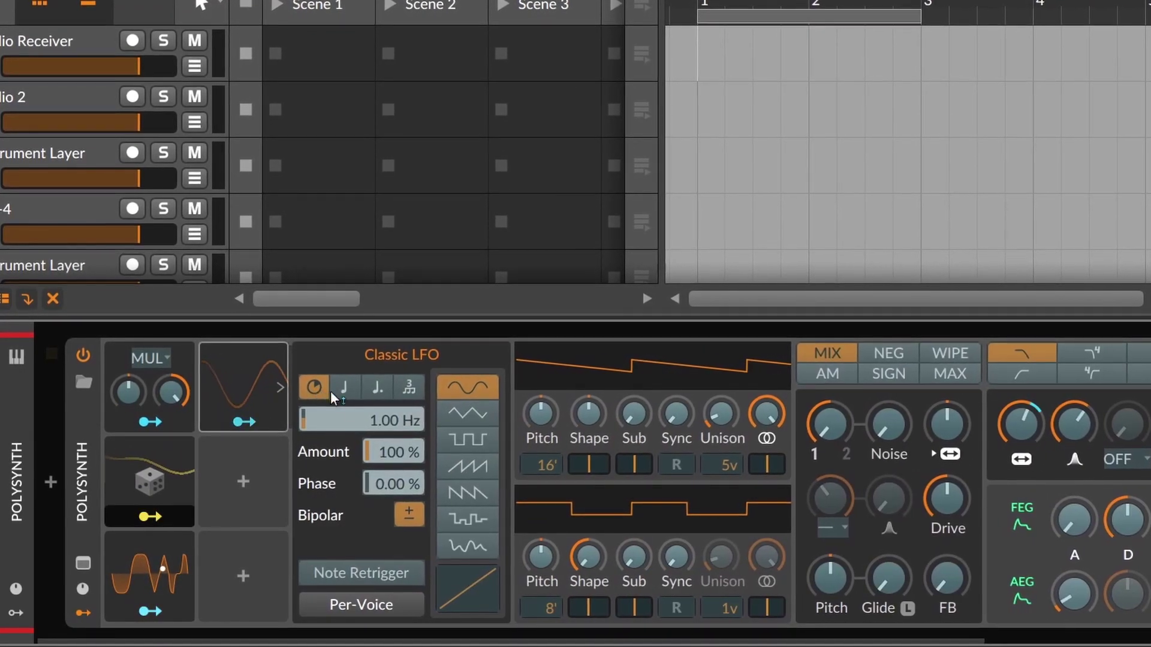
{"action": "left_click_drag", "start_coordinate": [376, 416], "coordinate": [370, 381]}
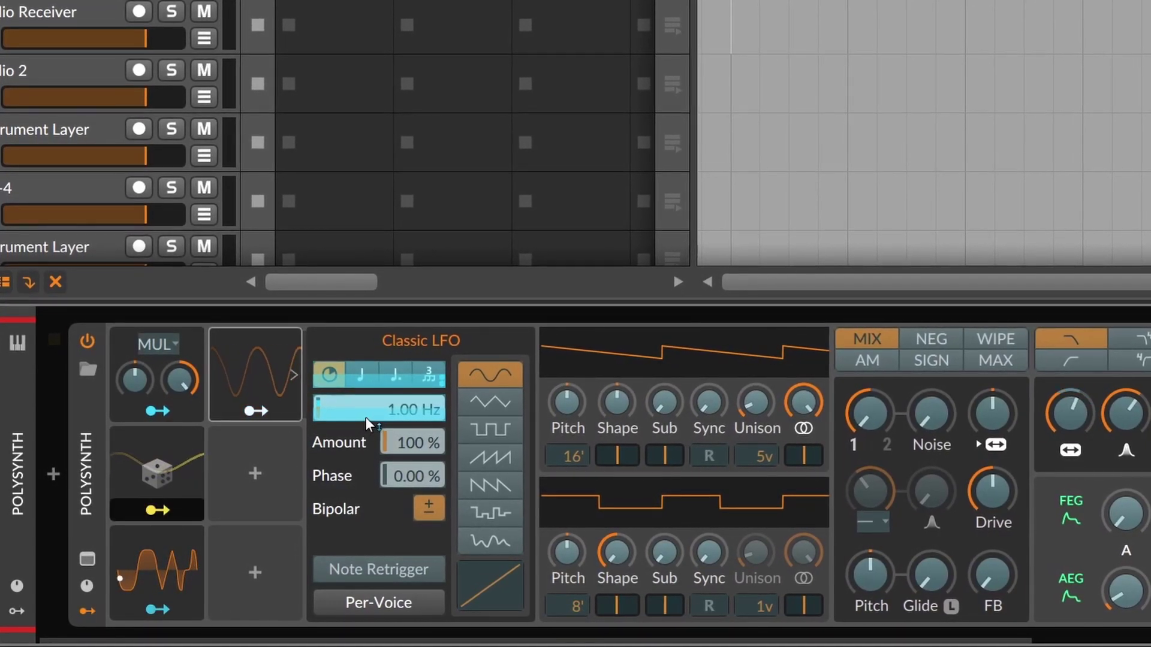
{"action": "left_click", "coordinate": [157, 559]}
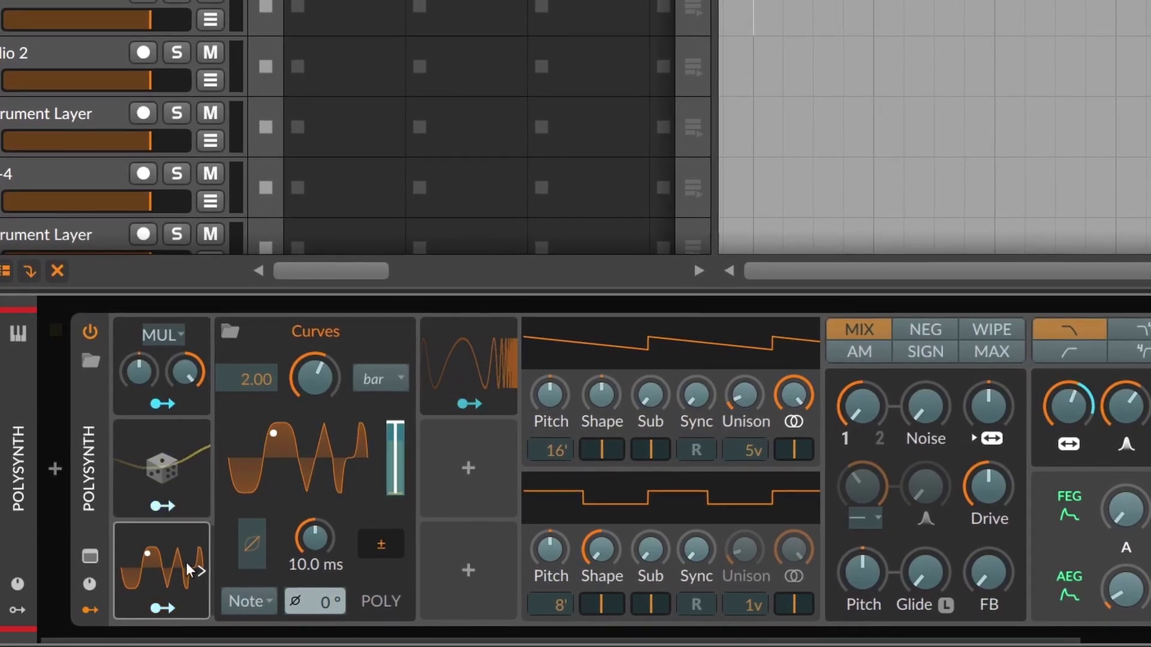
{"action": "left_click_drag", "start_coordinate": [397, 460], "coordinate": [398, 428]}
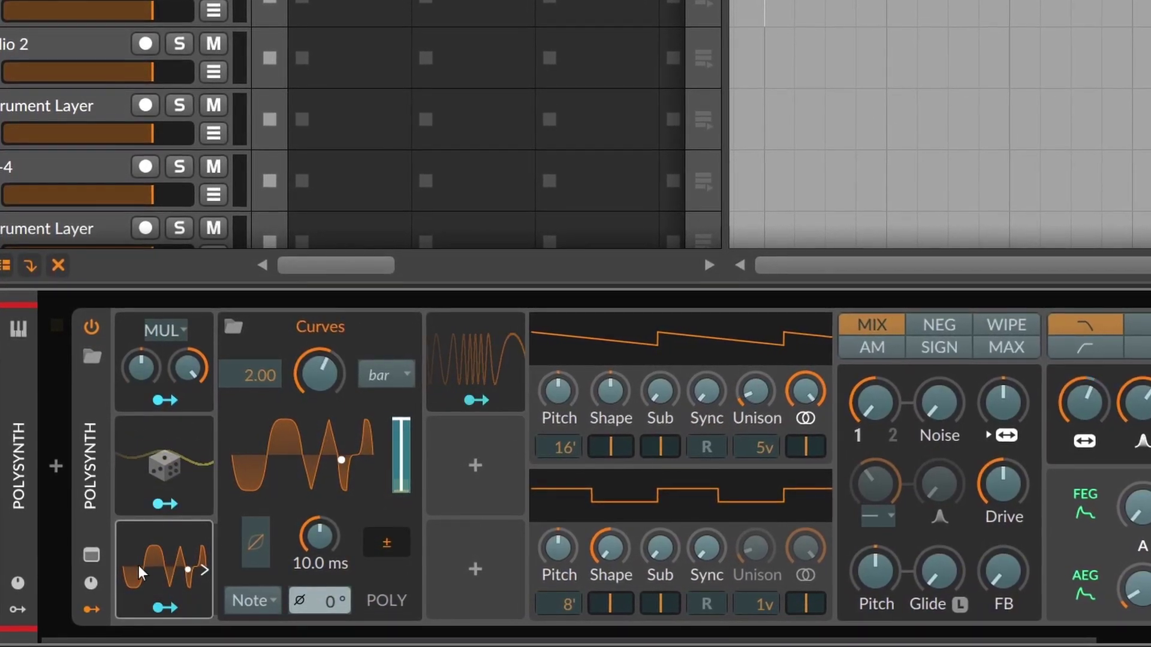
{"action": "left_click", "coordinate": [169, 501]}
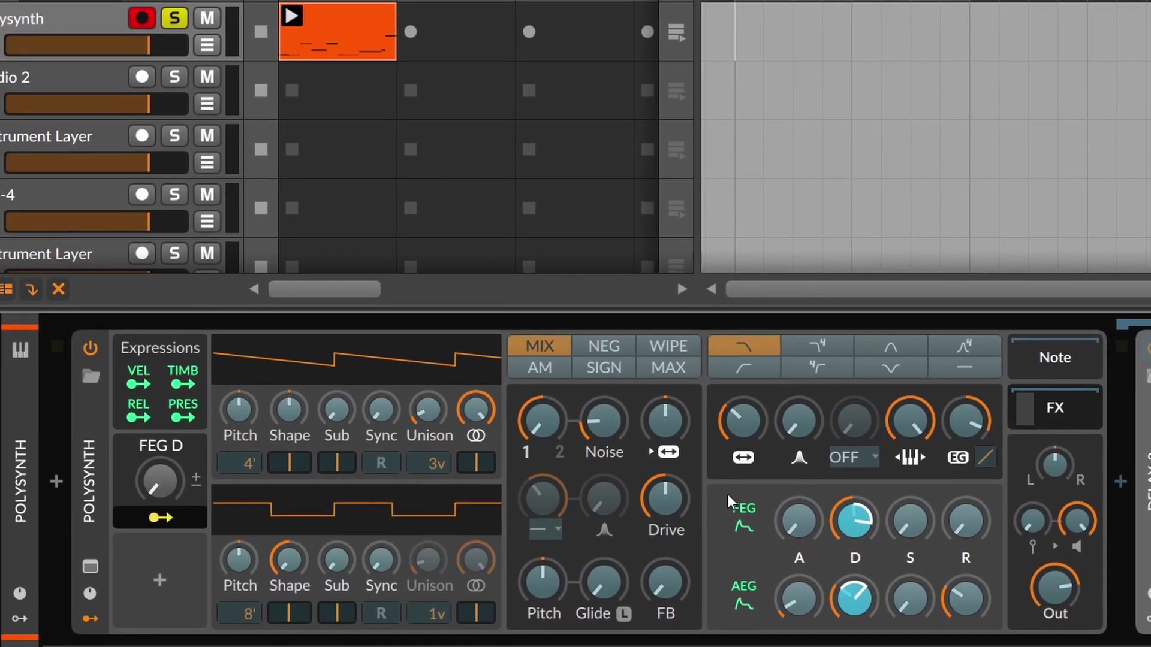
- Map the FEG D macro to AEG Decay by 42.29 % and FEG Decay by 41.43 %, and enable mapping for the velocity expression
{"action": "left_click_drag", "start_coordinate": [854, 598], "coordinate": [854, 578]}
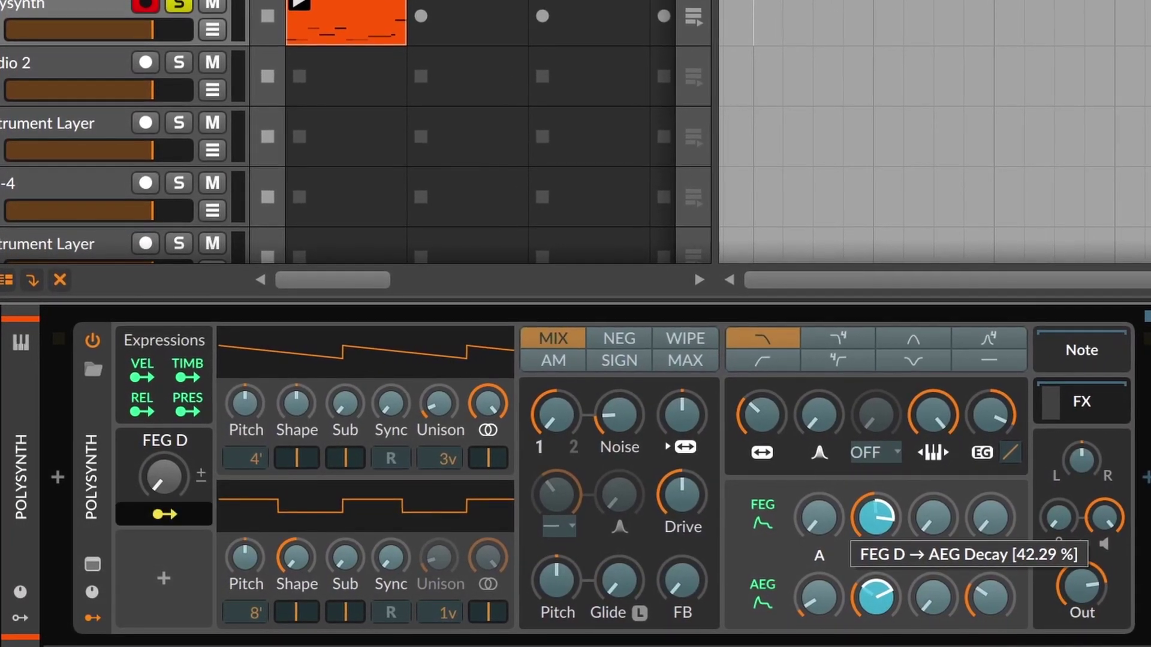
{"action": "left_click_drag", "start_coordinate": [876, 519], "coordinate": [876, 507]}
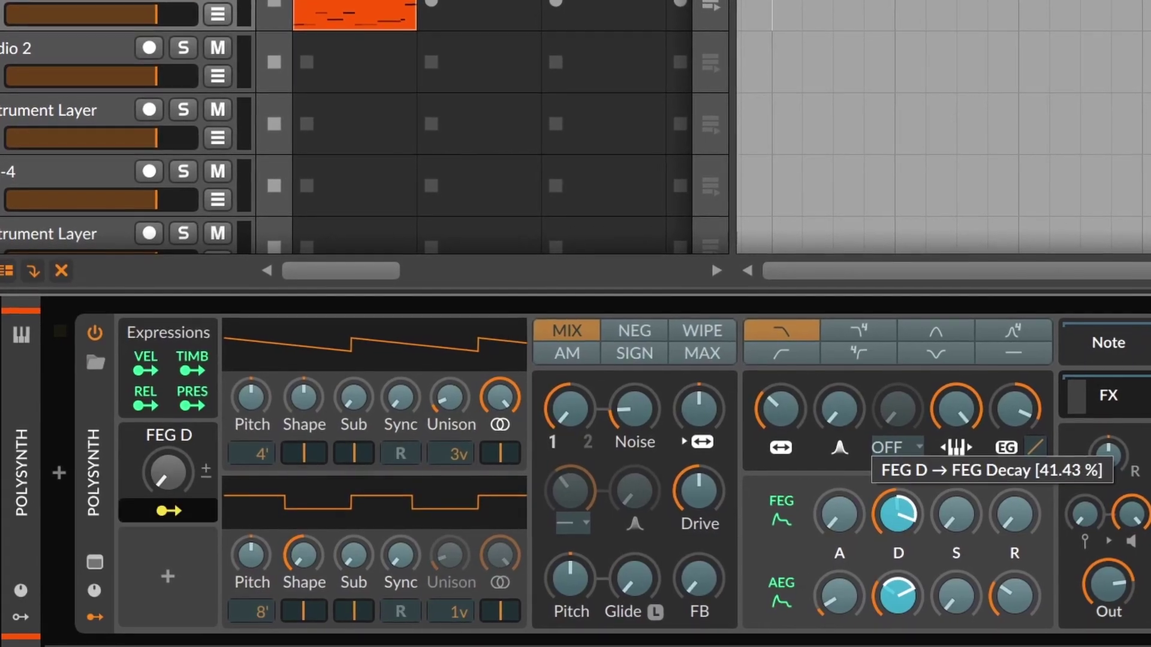
{"action": "left_click", "coordinate": [175, 510]}
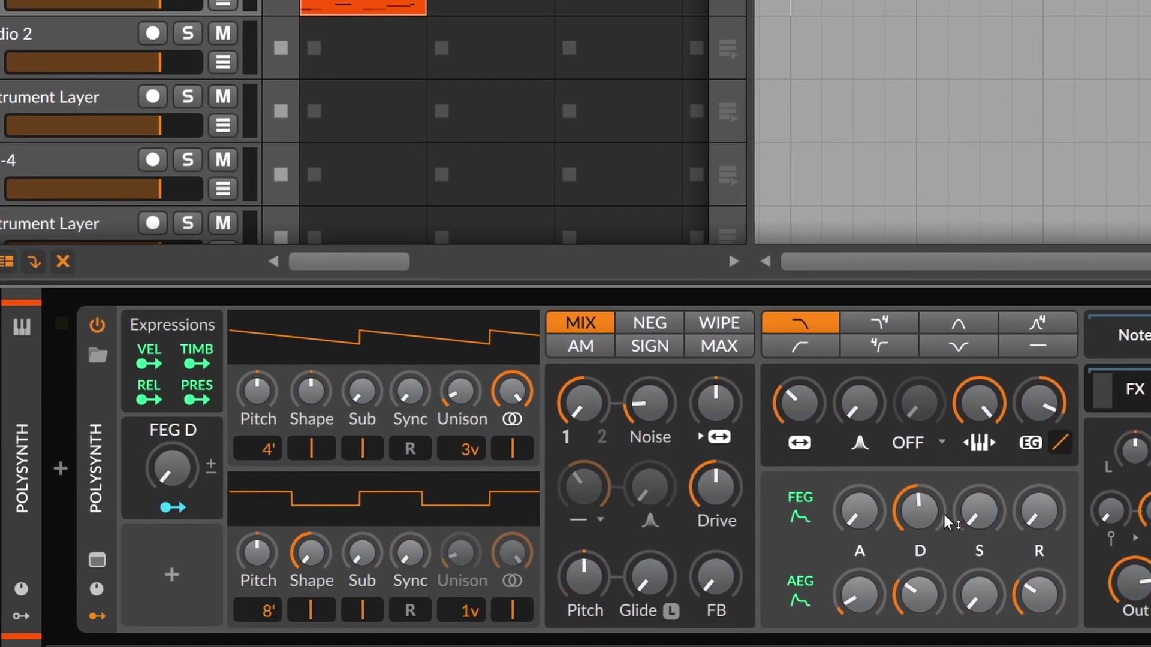
{"action": "left_click", "coordinate": [155, 357]}
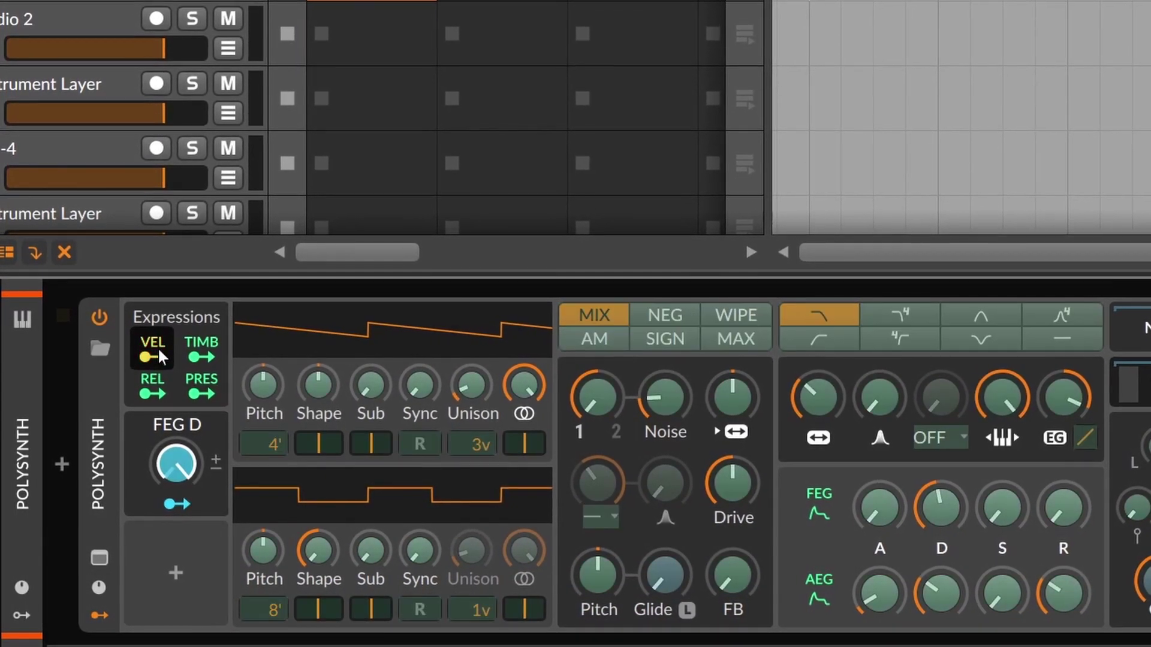
- Map the velocity expression to the FEG D macro
{"action": "left_click_drag", "start_coordinate": [176, 463], "coordinate": [175, 440]}
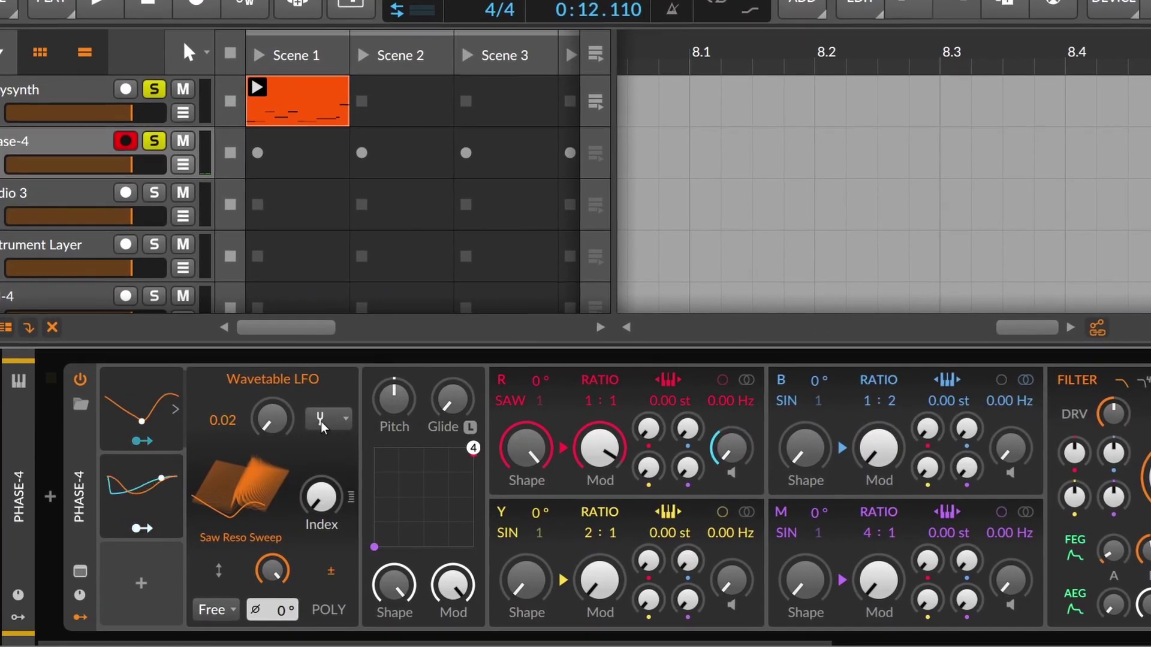
- Set the rate timebase of both the Wavetable LFO and the LFO in Phase-4 to Pitch (of current note)
{"action": "left_click", "coordinate": [326, 413]}
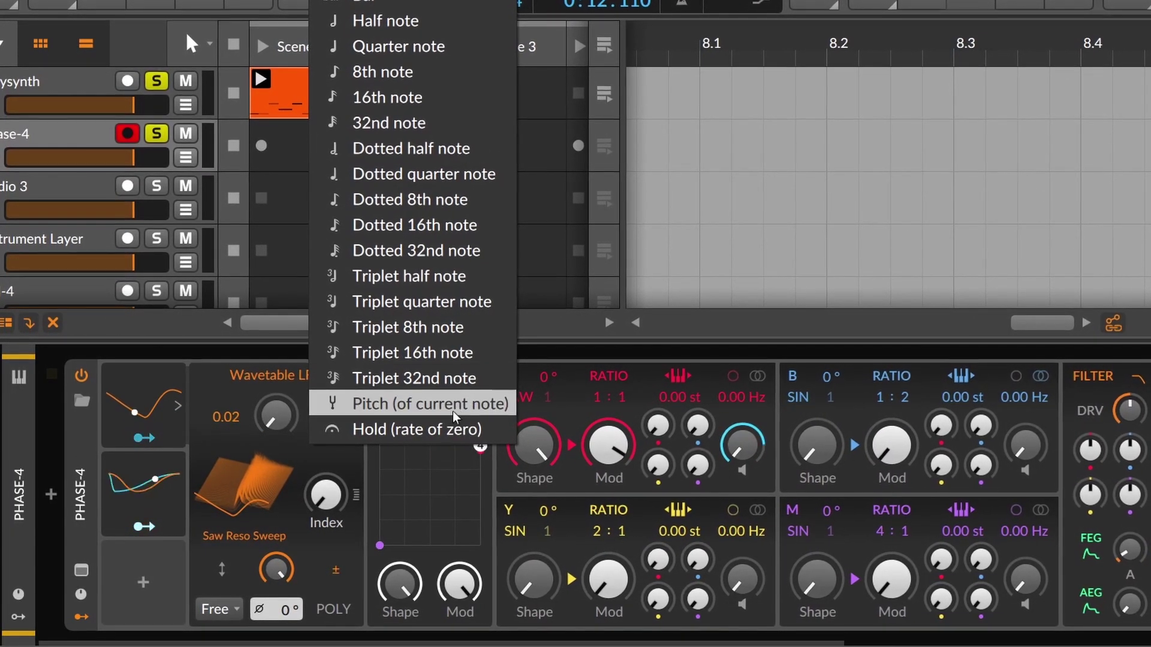
{"action": "left_click", "coordinate": [454, 406]}
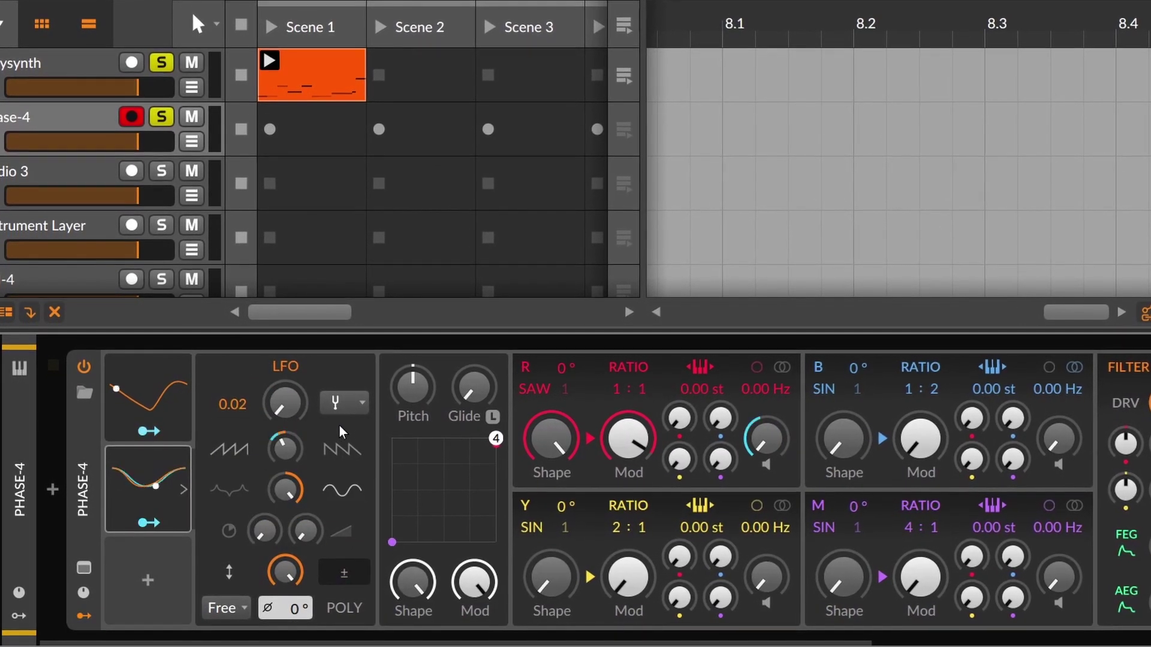
{"action": "left_click", "coordinate": [350, 407]}
{"action": "left_click", "coordinate": [353, 409]}
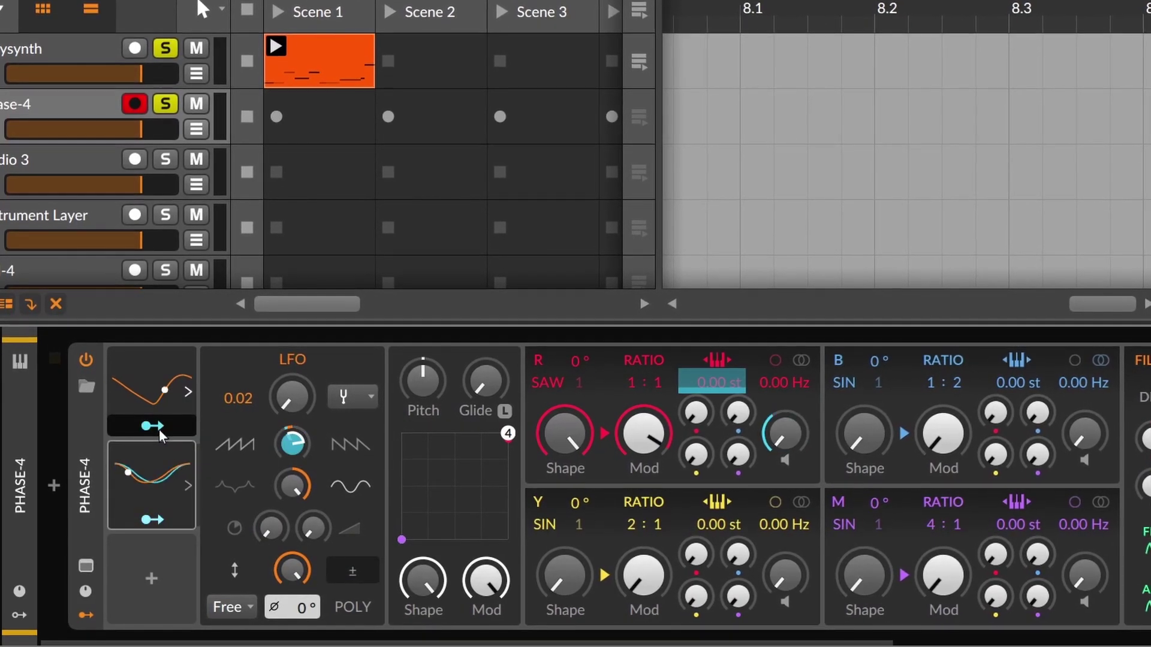
- Raise the Wavetable LFO's rate to 3.49 and lower it to 0.15
{"action": "left_click", "coordinate": [160, 429]}
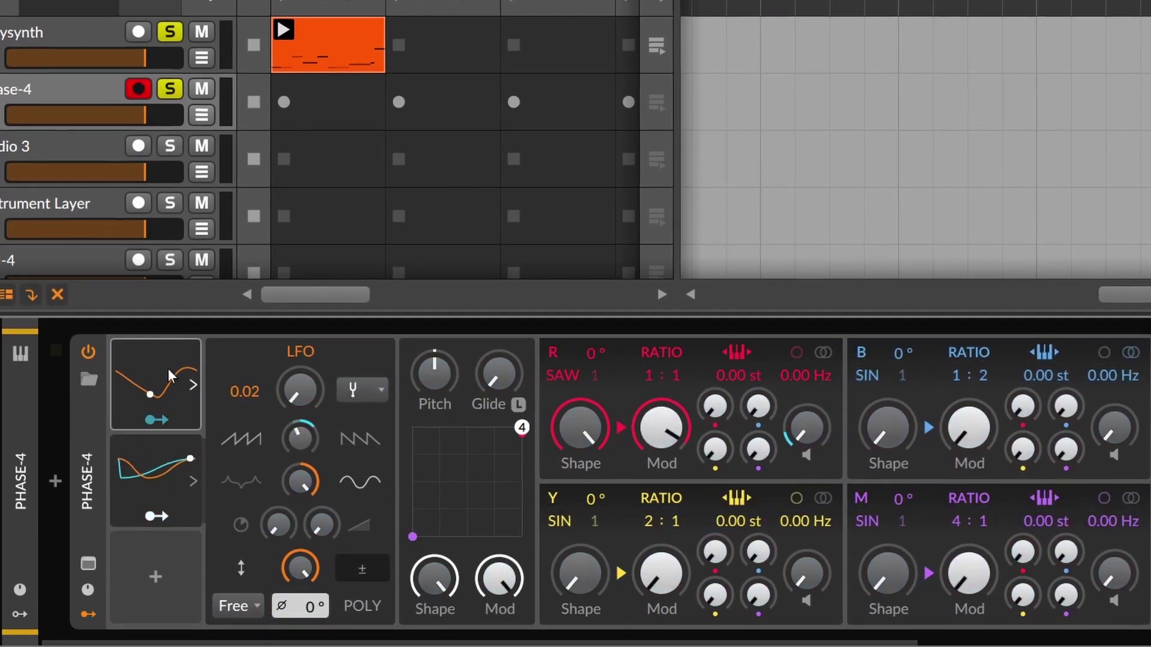
{"action": "left_click", "coordinate": [168, 368]}
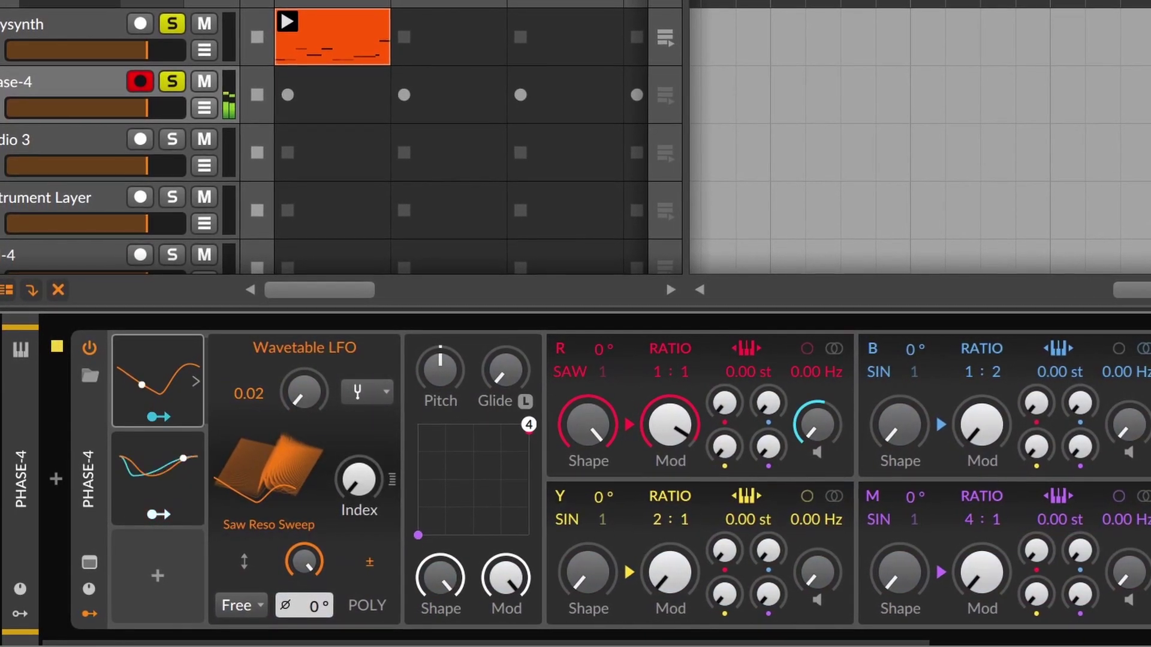
{"action": "left_click_drag", "start_coordinate": [296, 391], "coordinate": [297, 362]}
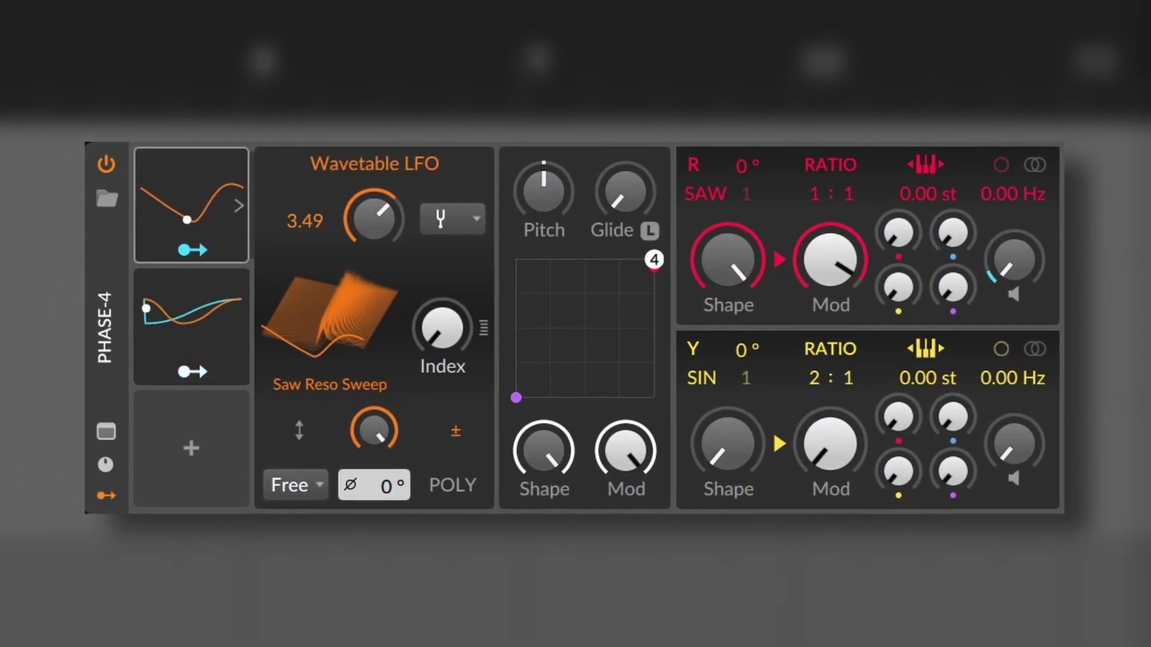
{"action": "left_click_drag", "start_coordinate": [374, 219], "coordinate": [374, 263]}
- Set the LFO's rate to 0.49 and the Wavetable LFO's rate to 7.99
{"action": "left_click", "coordinate": [208, 296]}
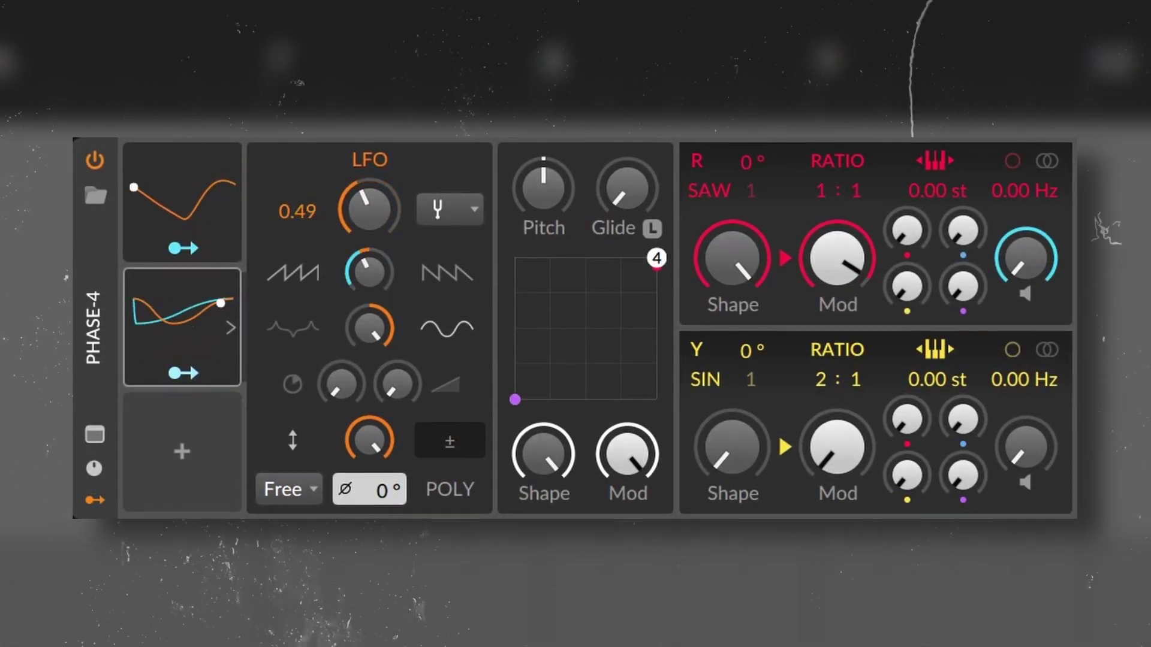
{"action": "left_click", "coordinate": [222, 219]}
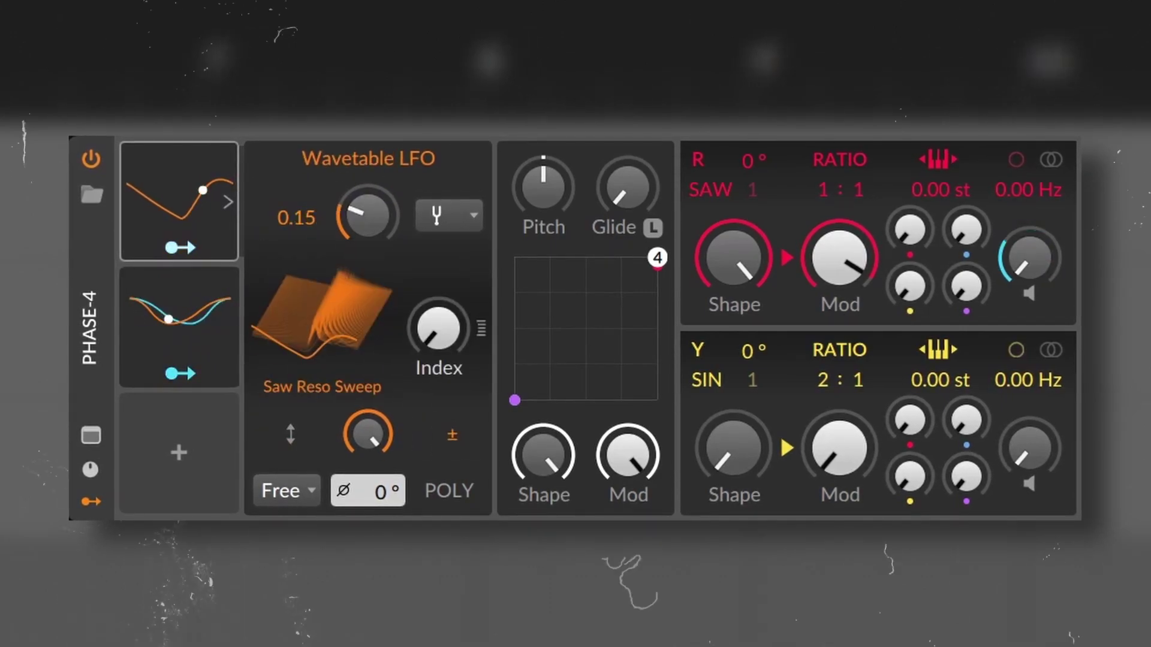
{"action": "left_click_drag", "start_coordinate": [367, 214], "coordinate": [367, 193]}
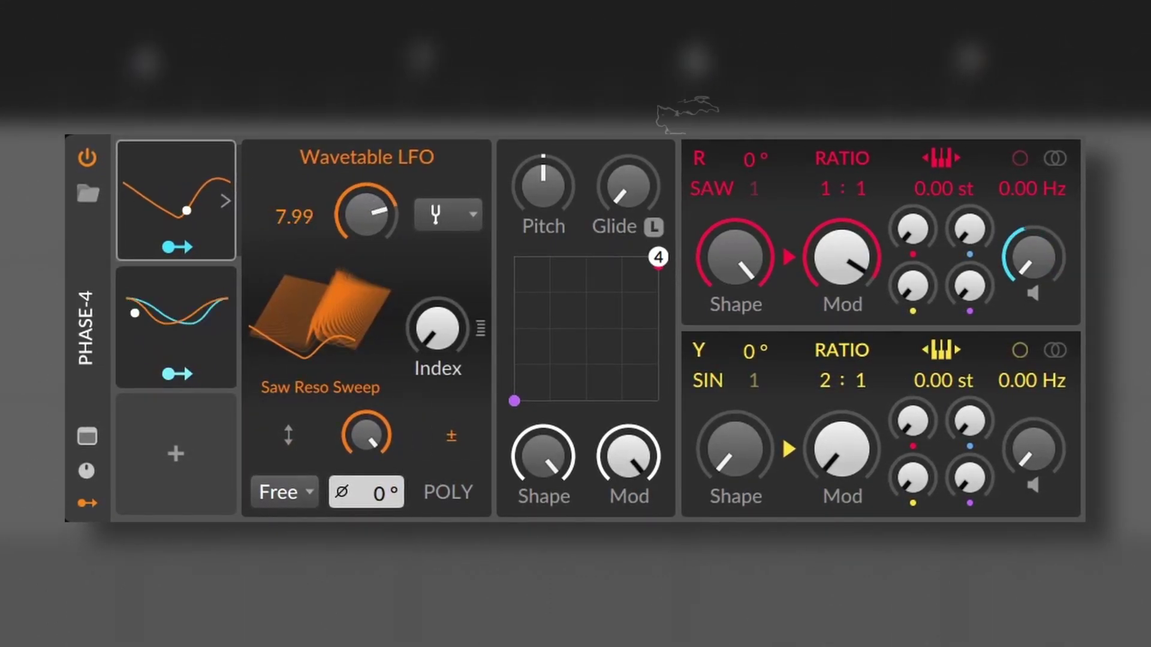